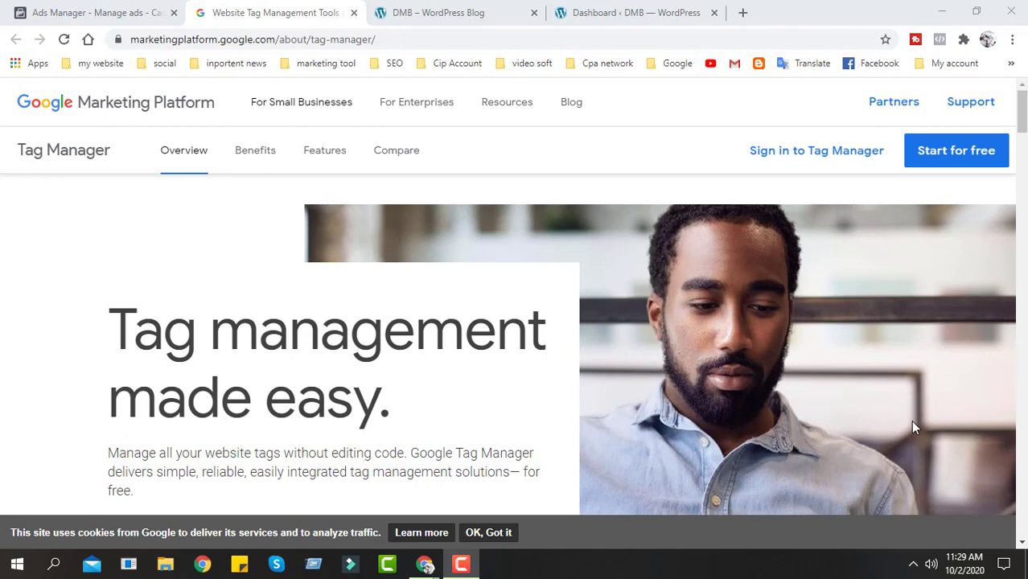
pyautogui.click(378, 9)
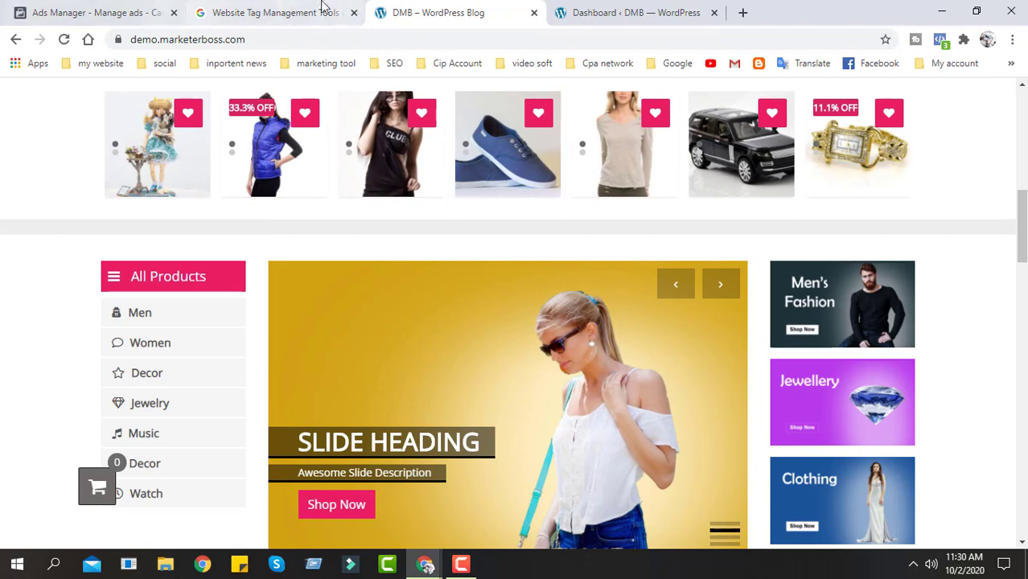
pyautogui.click(650, 12)
# - Start a free Tag Manager sign-up from the Google Marketing Platform overview page to reach the new account form
pyautogui.click(254, 8)
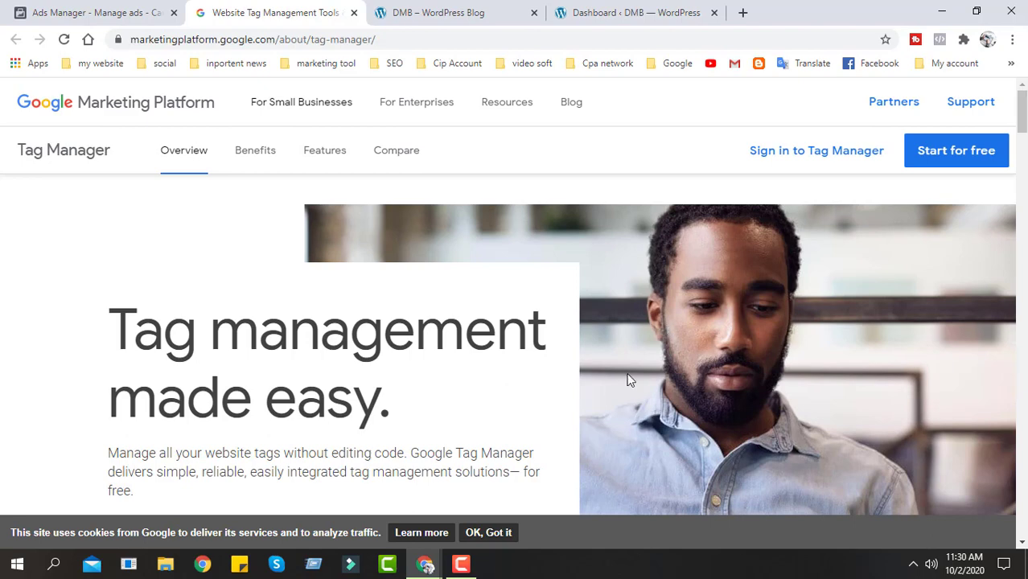
pyautogui.scroll(-3, 631, 317)
pyautogui.scroll(2, 636, 330)
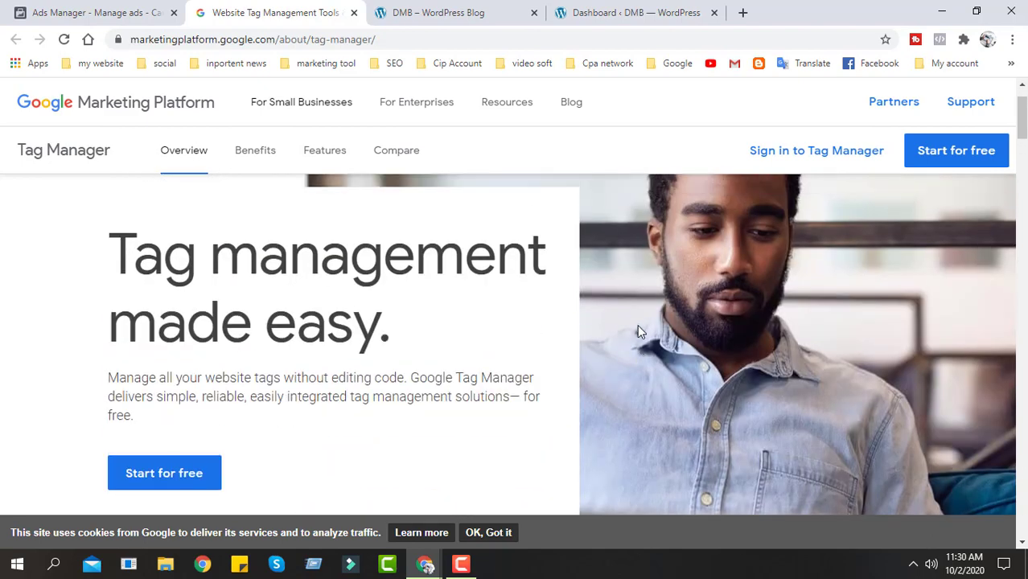
pyautogui.scroll(-1, 637, 329)
pyautogui.moveTo(416, 102)
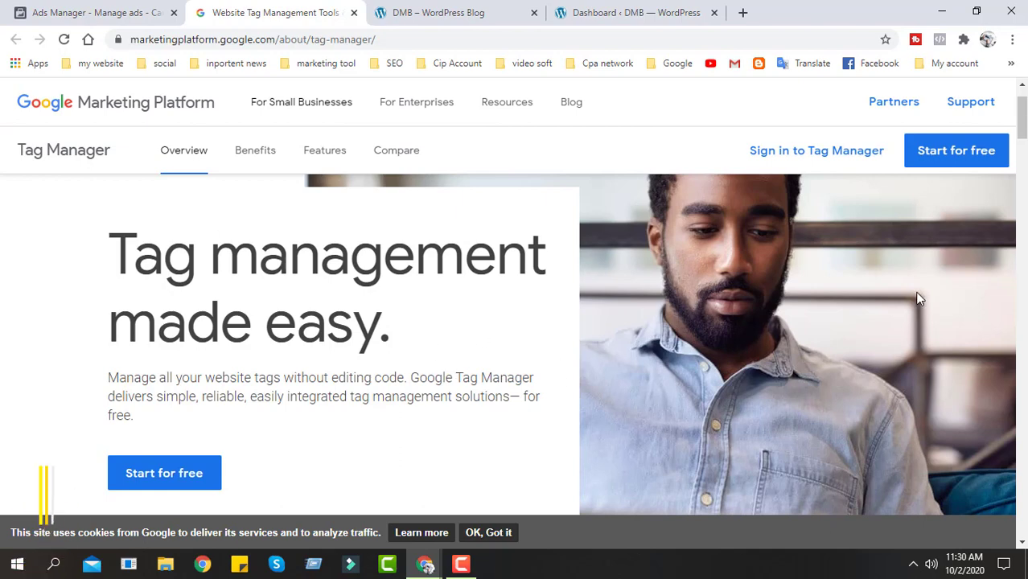
pyautogui.click(957, 154)
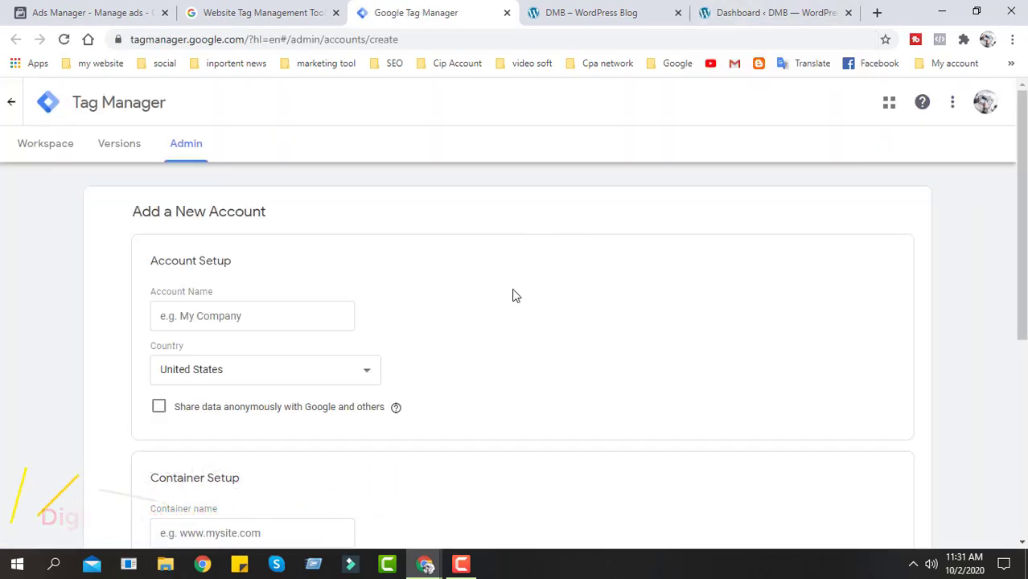
# - Enter RedTech Official as the account name in the Account Setup section
pyautogui.scroll(-2, 487, 301)
pyautogui.moveTo(133, 141); pyautogui.dragTo(275, 140)
pyautogui.scroll(2, 268, 266)
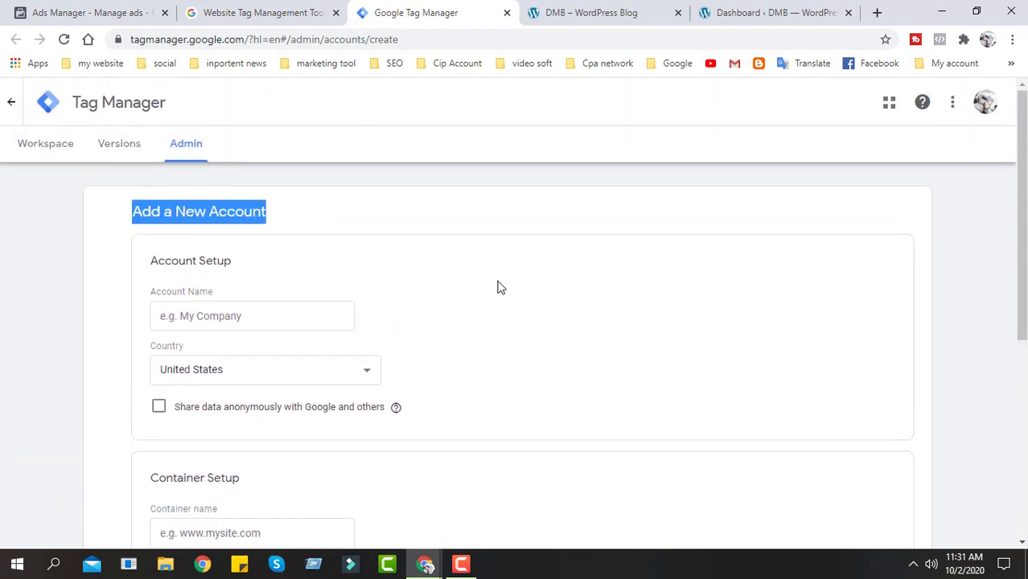
pyautogui.scroll(-2, 499, 287)
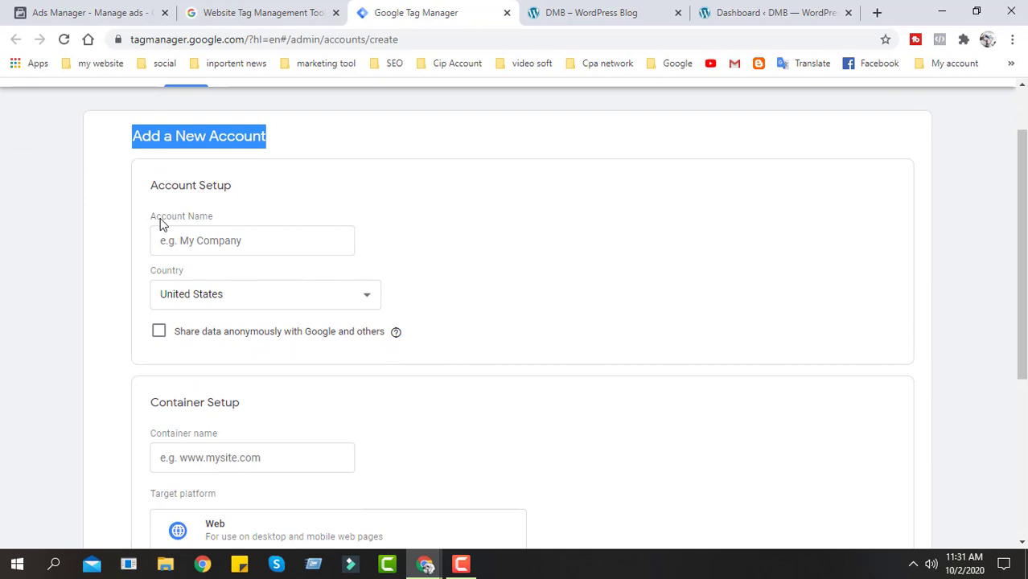
pyautogui.moveTo(155, 222); pyautogui.dragTo(241, 219)
pyautogui.scroll(-2, 378, 239)
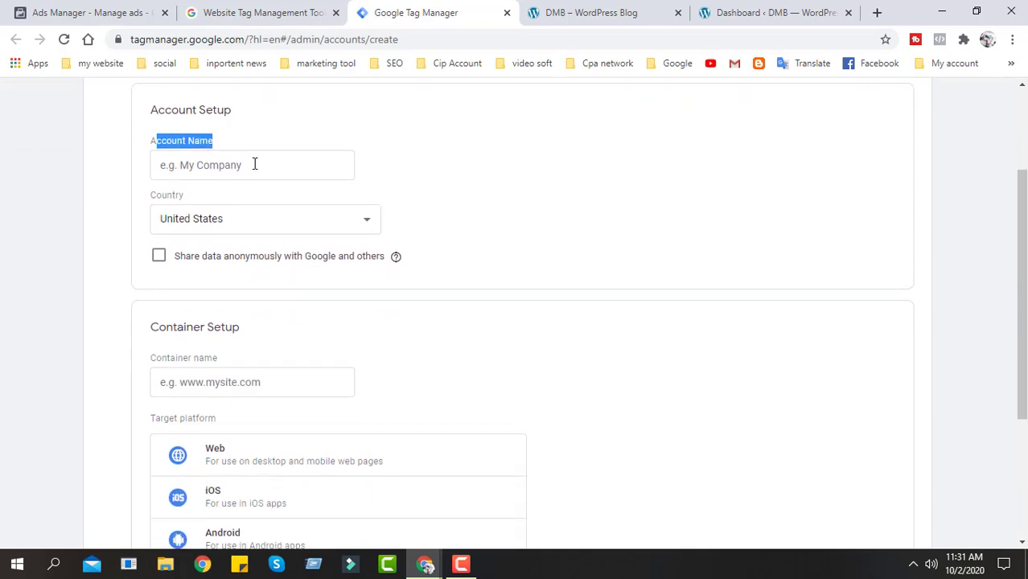
pyautogui.click(255, 164)
pyautogui.write('RedTech Official')
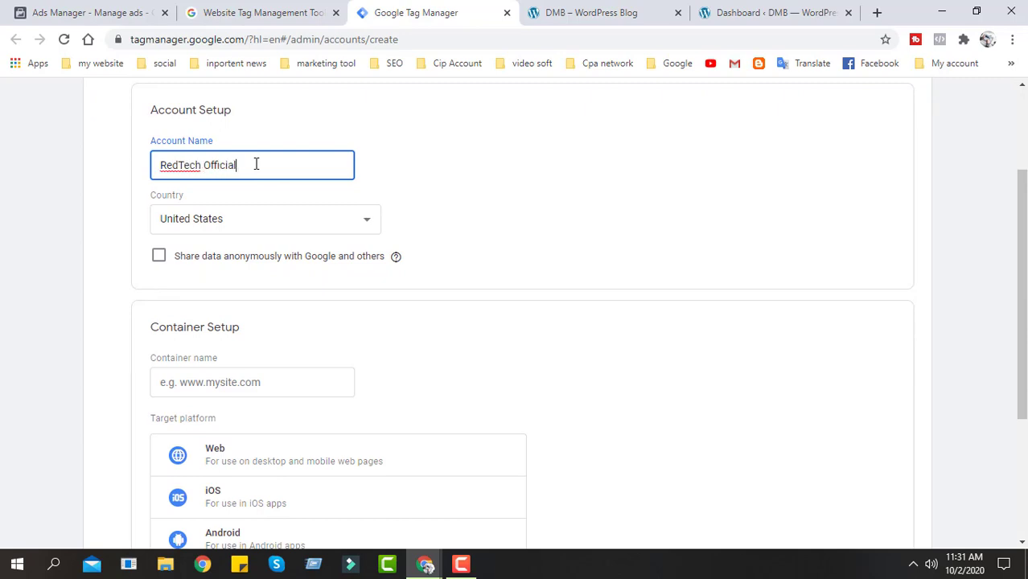
pyautogui.moveTo(275, 158); pyautogui.dragTo(132, 175)
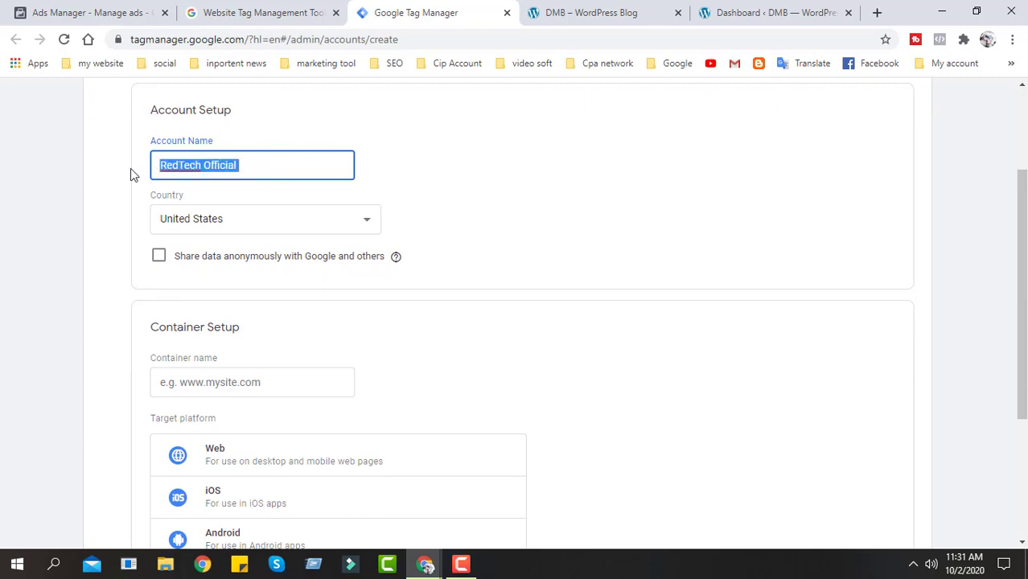
pyautogui.click(470, 185)
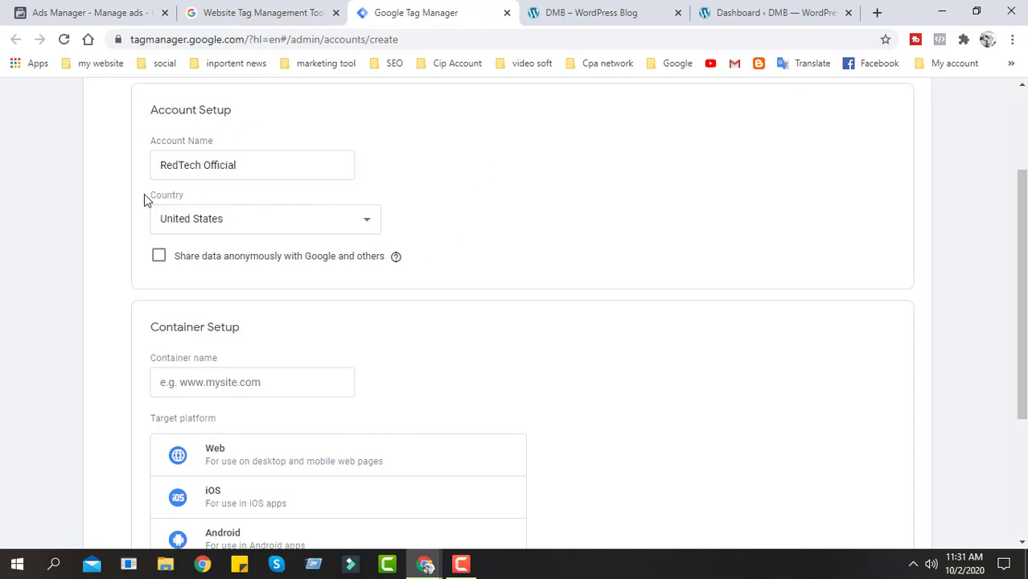
# - Set the new account's country to Bangladesh
pyautogui.moveTo(144, 196); pyautogui.dragTo(207, 201)
pyautogui.click(235, 227)
pyautogui.scroll(-2, 232, 231)
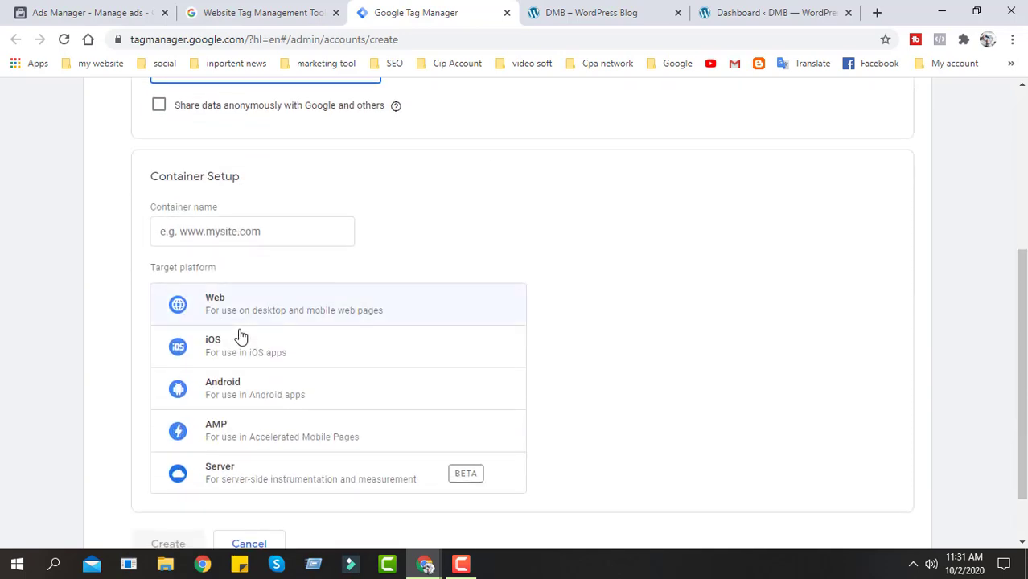
pyautogui.scroll(4, 238, 316)
pyautogui.click(229, 371)
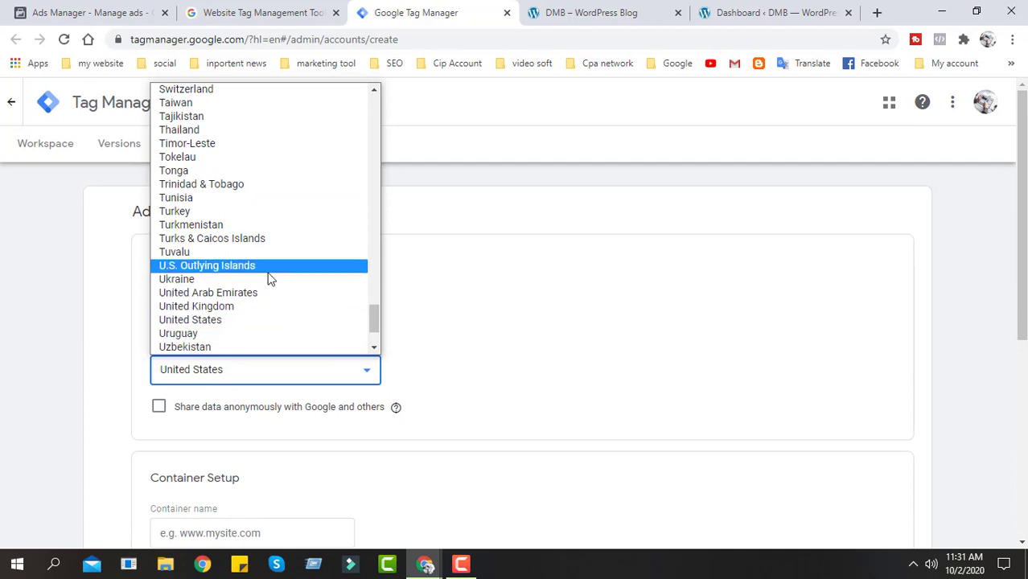
pyautogui.scroll(20, 272, 298)
pyautogui.scroll(9, 273, 317)
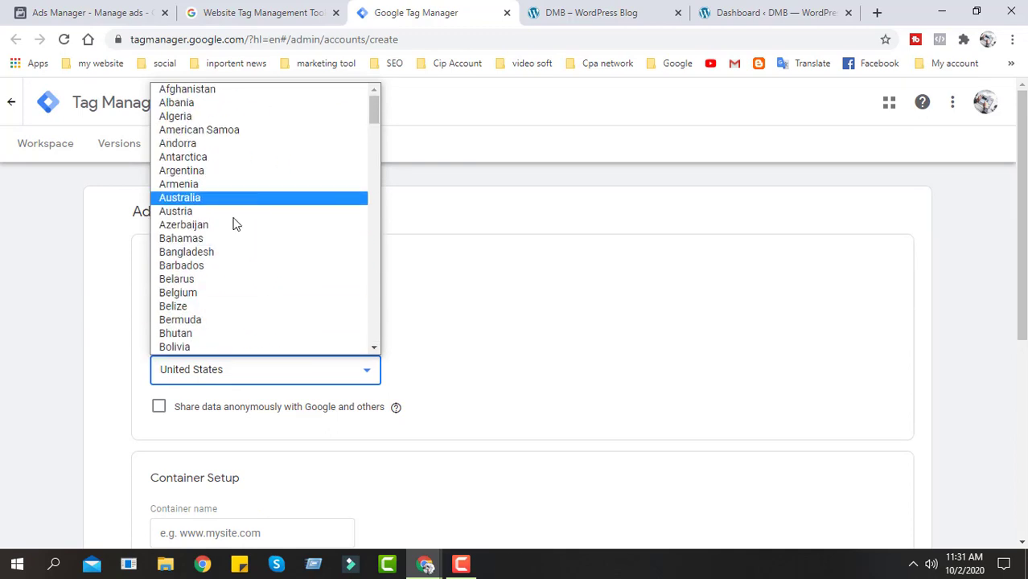
pyautogui.click(229, 254)
pyautogui.scroll(-2, 361, 333)
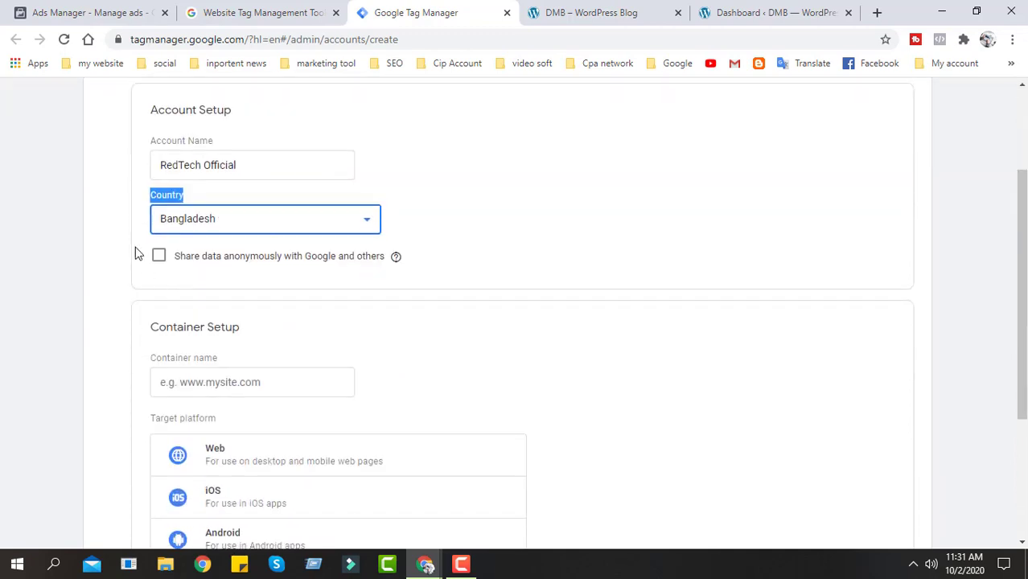
# - Enable sharing data anonymously with Google and others for the new account
pyautogui.click(139, 254)
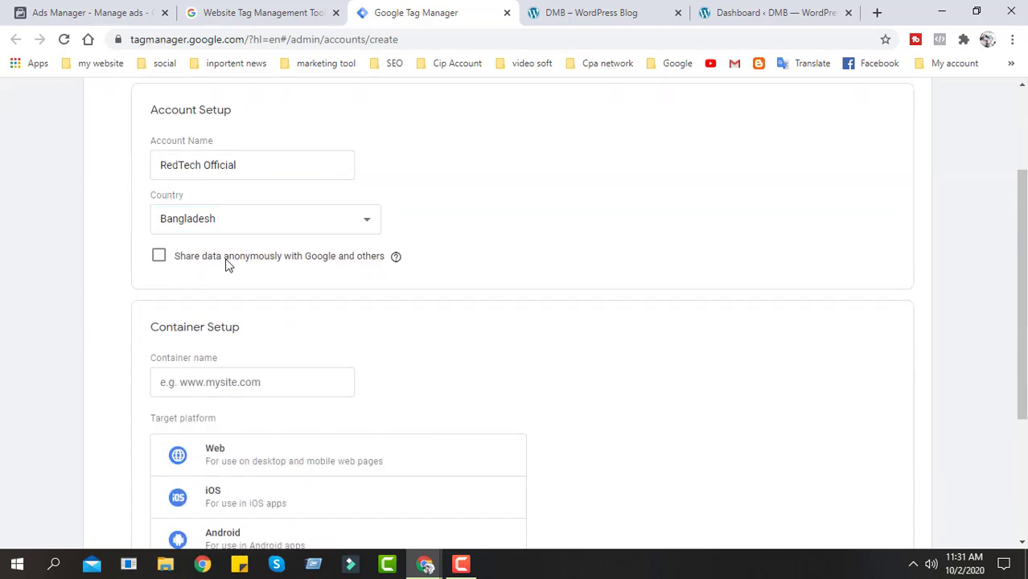
pyautogui.click(159, 257)
pyautogui.moveTo(404, 261)
pyautogui.scroll(-2, 271, 308)
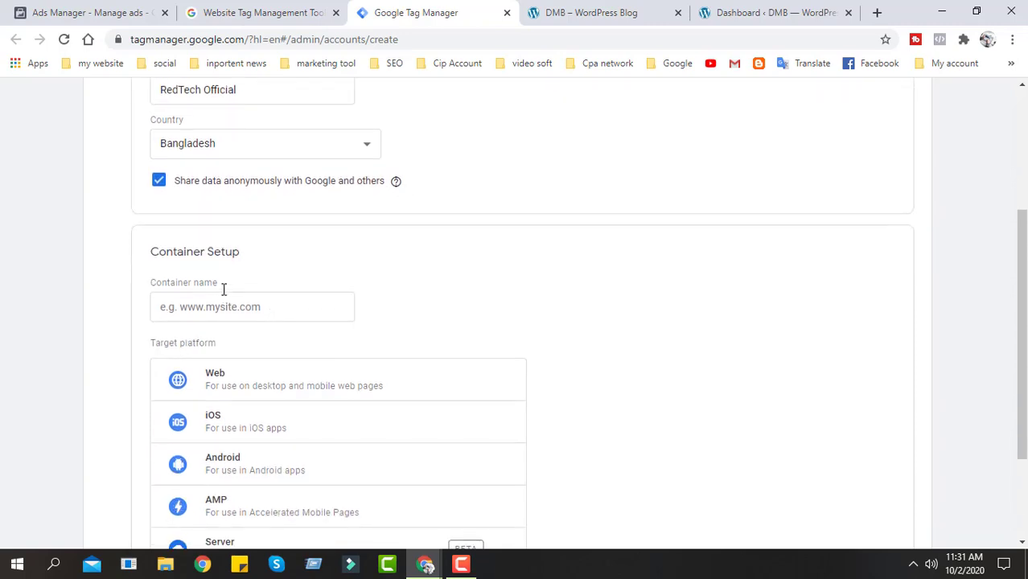
# - Review the completed account details and the Container Setup section with its target platform options
pyautogui.moveTo(143, 179); pyautogui.dragTo(248, 181)
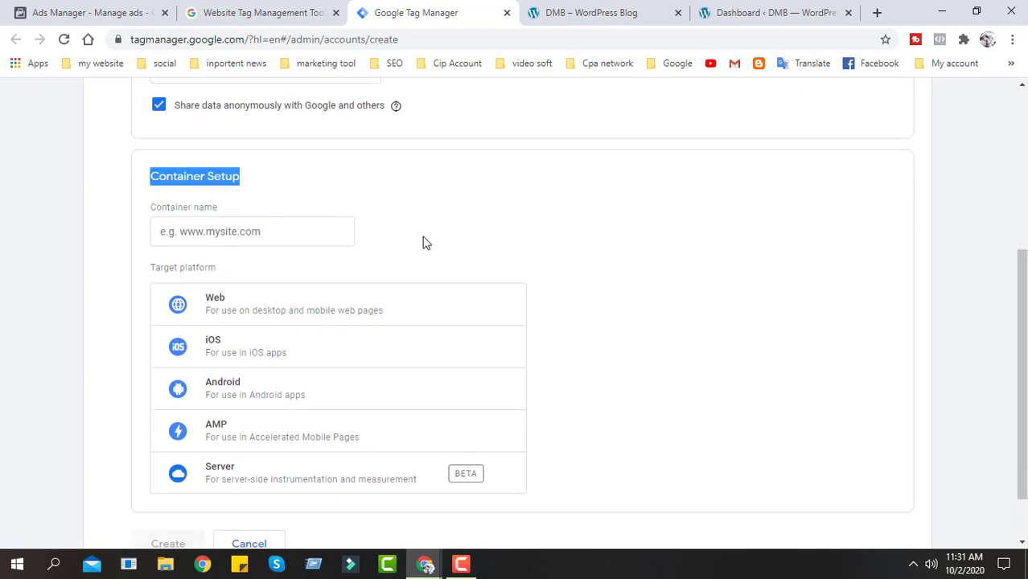
pyautogui.scroll(3, 419, 240)
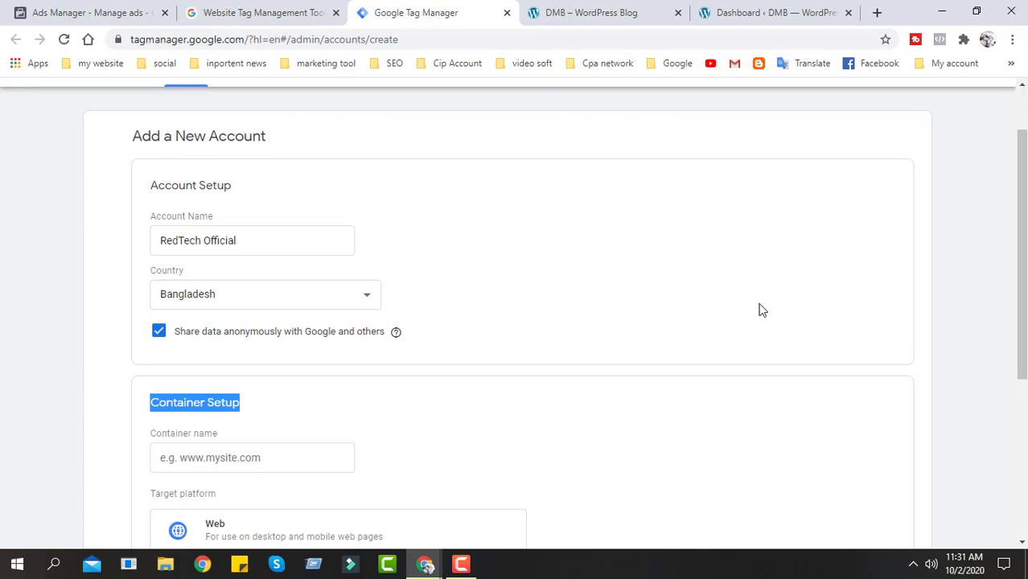
pyautogui.scroll(1, 762, 311)
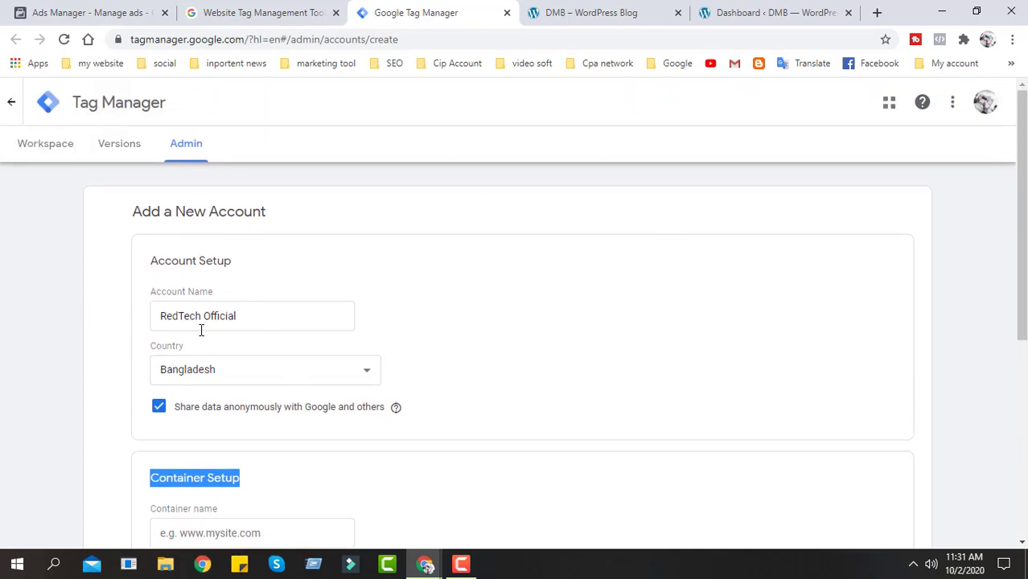
pyautogui.scroll(-2, 530, 330)
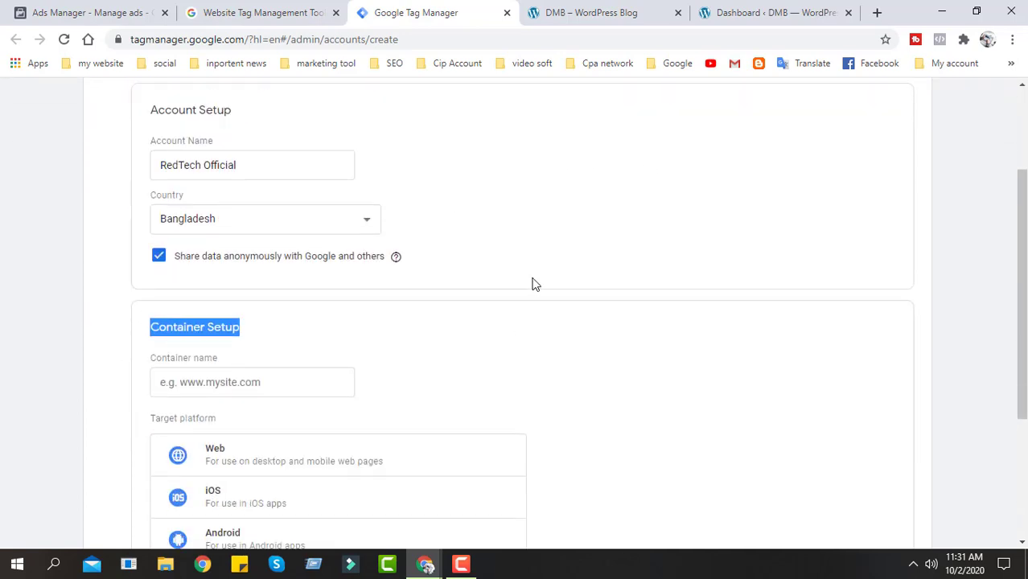
pyautogui.scroll(-2, 241, 370)
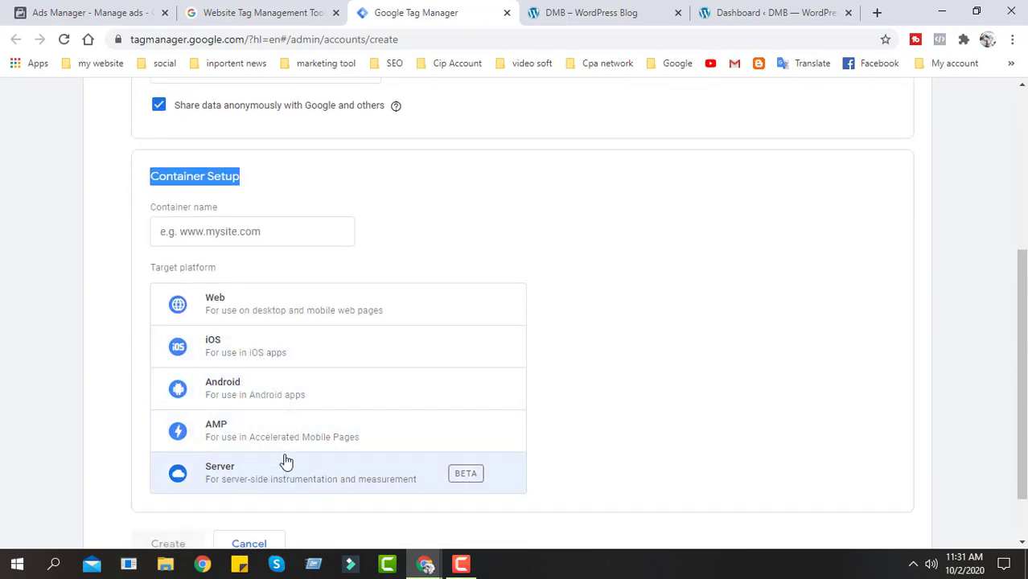
pyautogui.scroll(1, 440, 454)
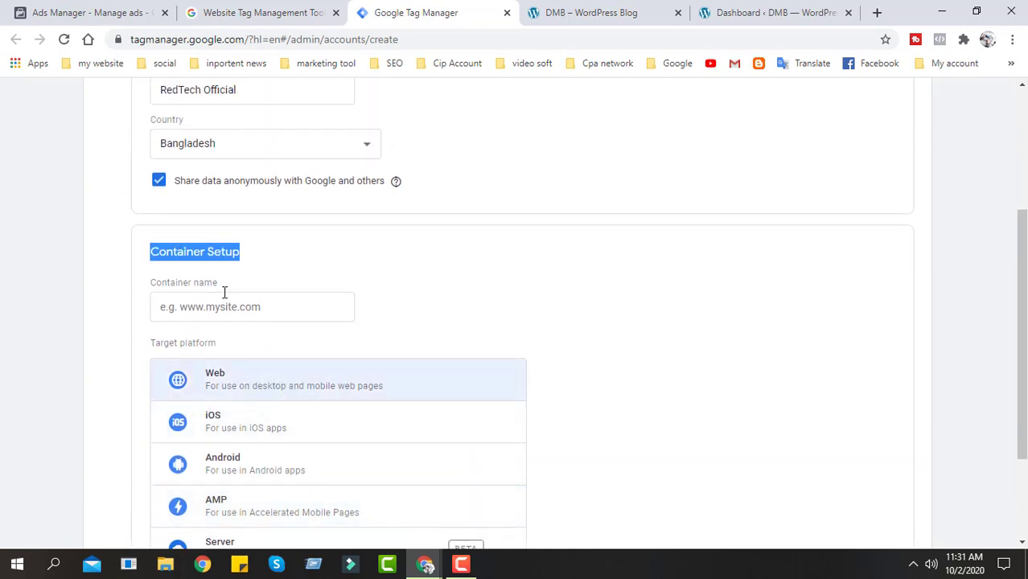
pyautogui.click(149, 253)
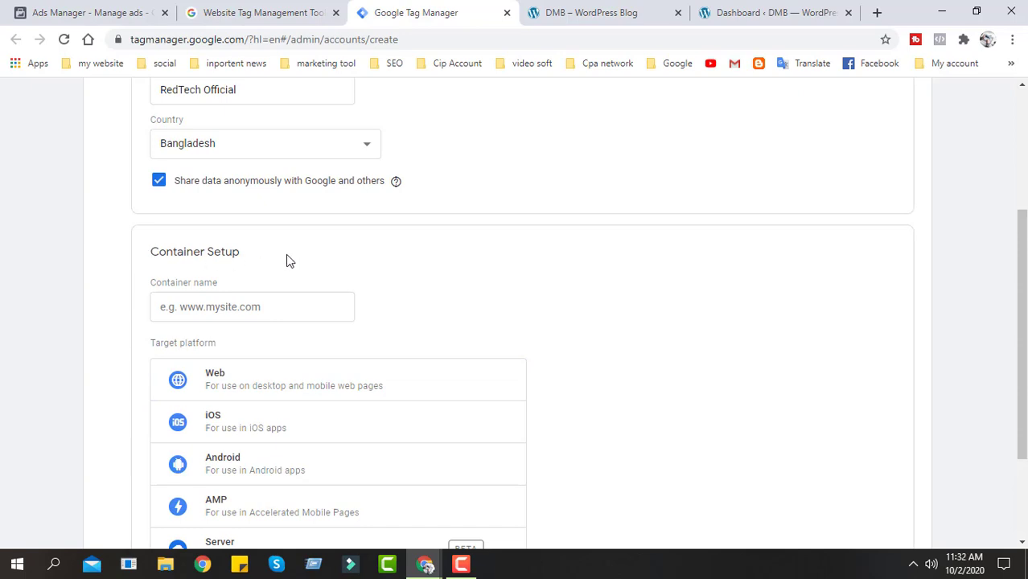
pyautogui.tripleClick(195, 256)
pyautogui.click(207, 306)
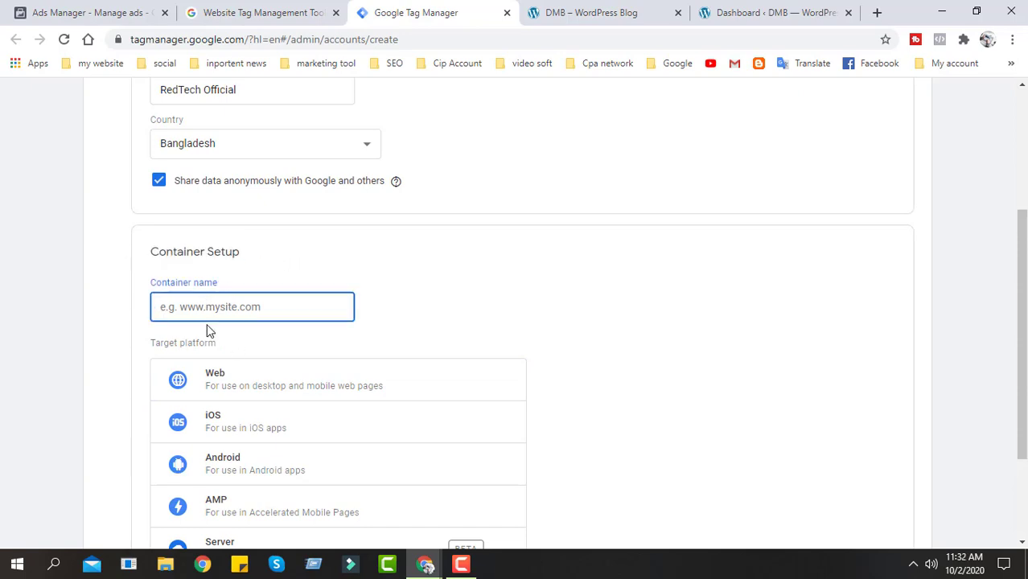
pyautogui.click(551, 4)
pyautogui.click(179, 40)
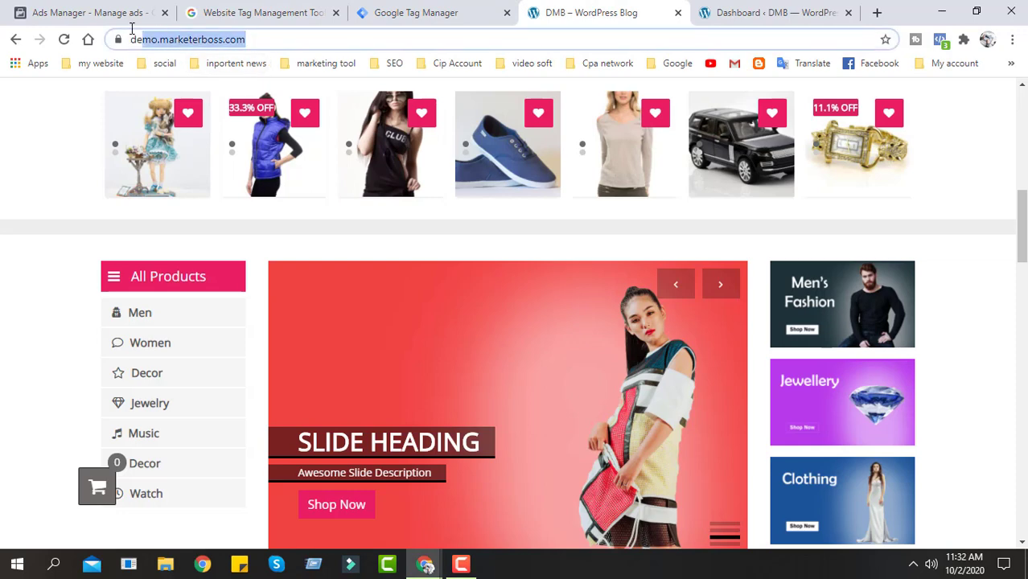
pyautogui.rightClick(190, 46)
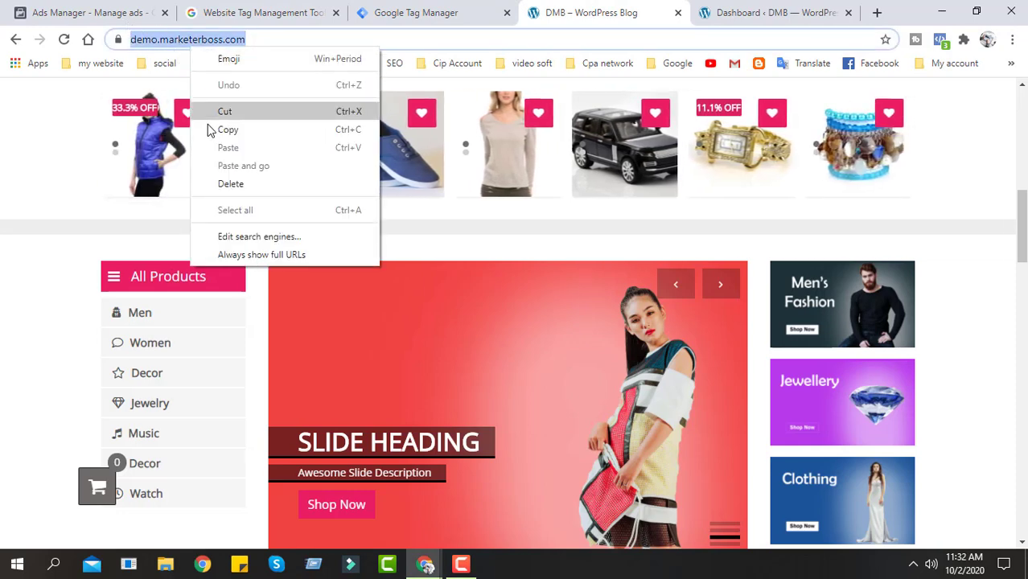
pyautogui.click(221, 129)
pyautogui.click(241, 12)
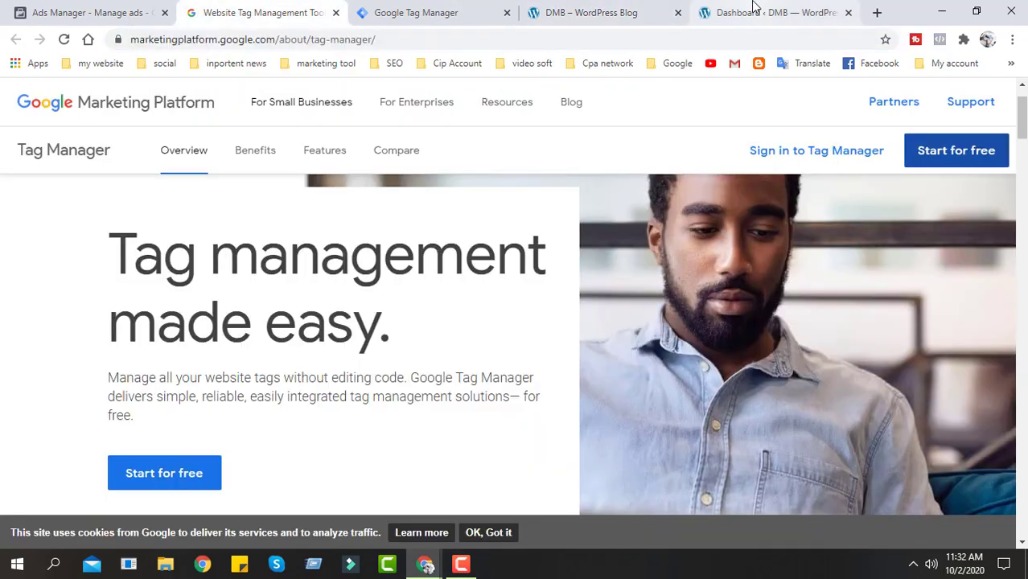
pyautogui.click(472, 8)
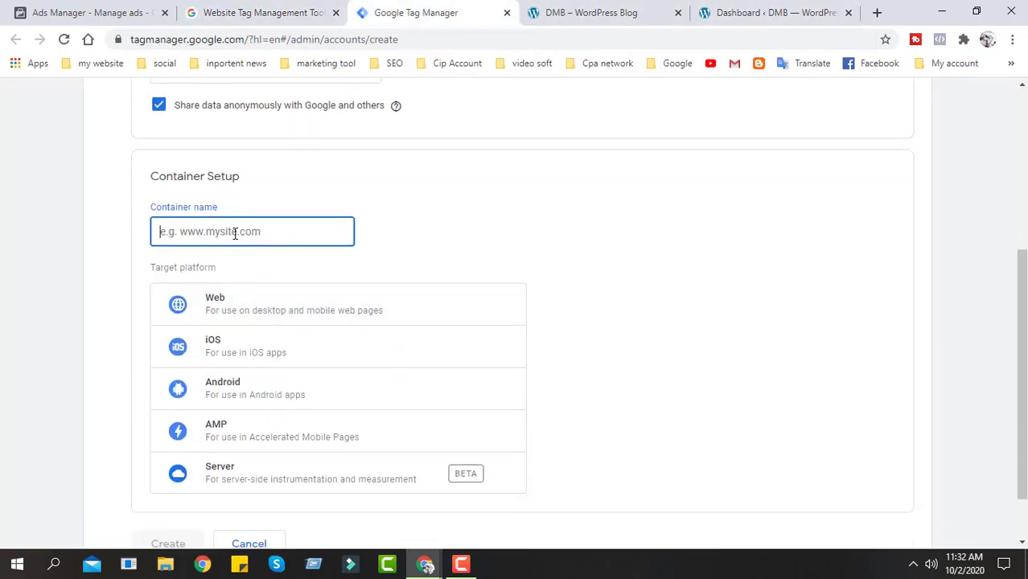
pyautogui.rightClick(234, 233)
pyautogui.click(269, 351)
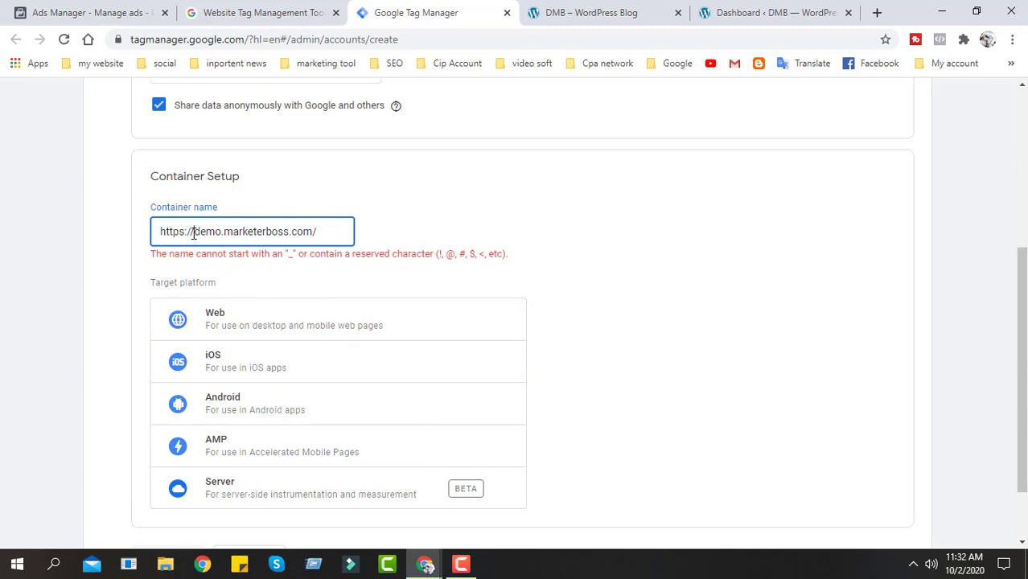
pyautogui.moveTo(196, 231); pyautogui.dragTo(146, 236)
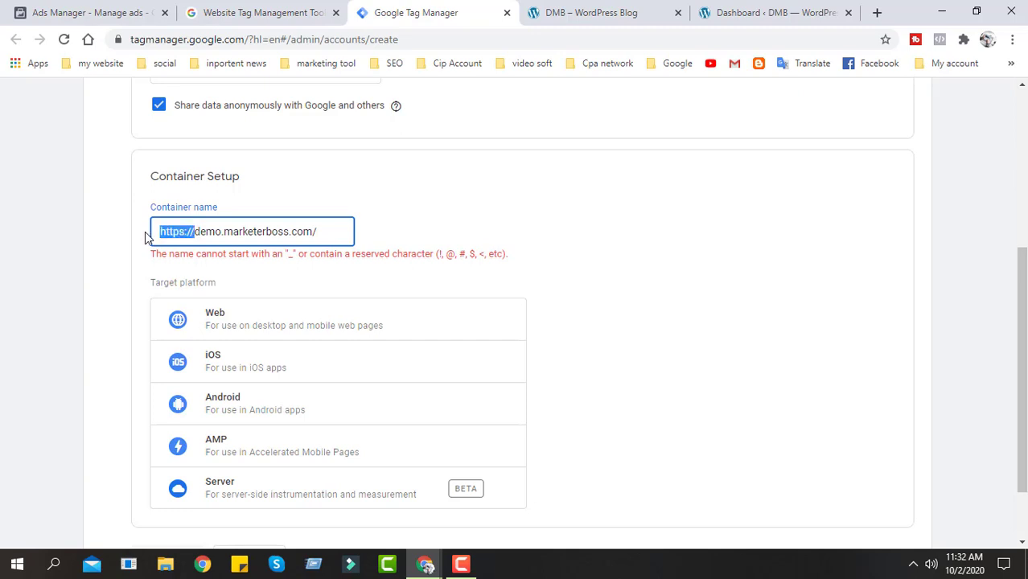
pyautogui.press('BackSpace')
pyautogui.click(553, 236)
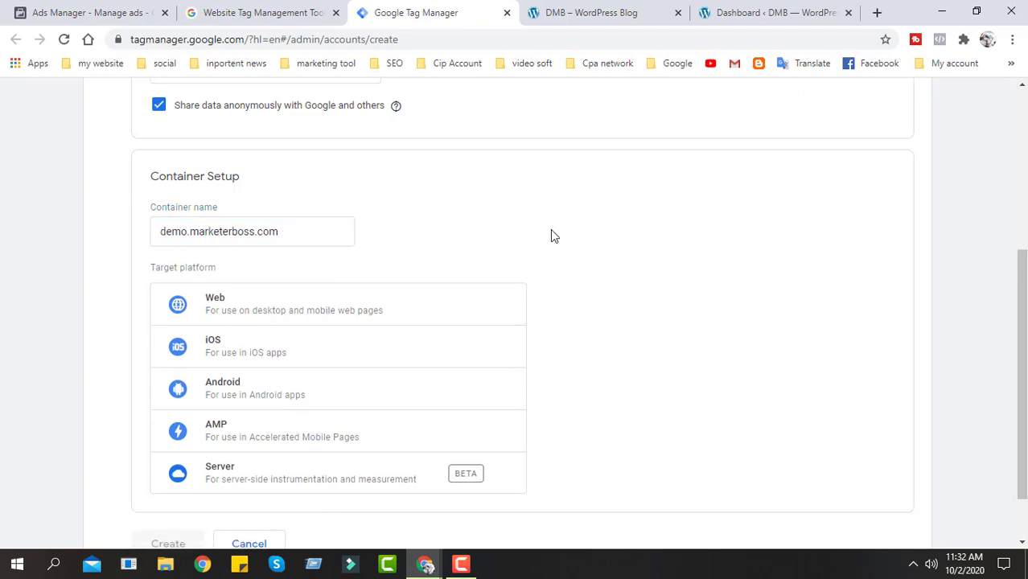
pyautogui.moveTo(164, 231); pyautogui.dragTo(292, 231)
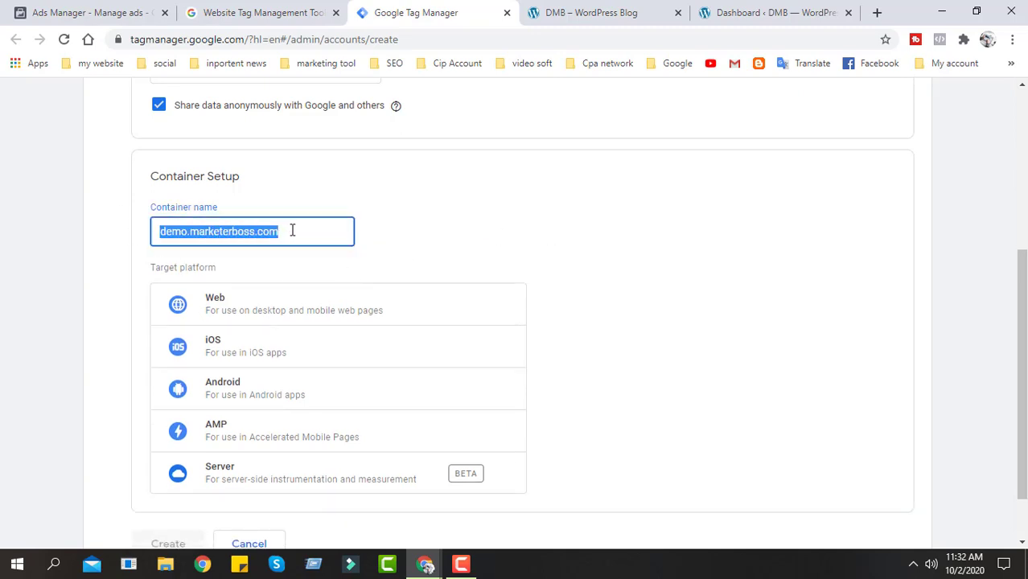
pyautogui.click(138, 235)
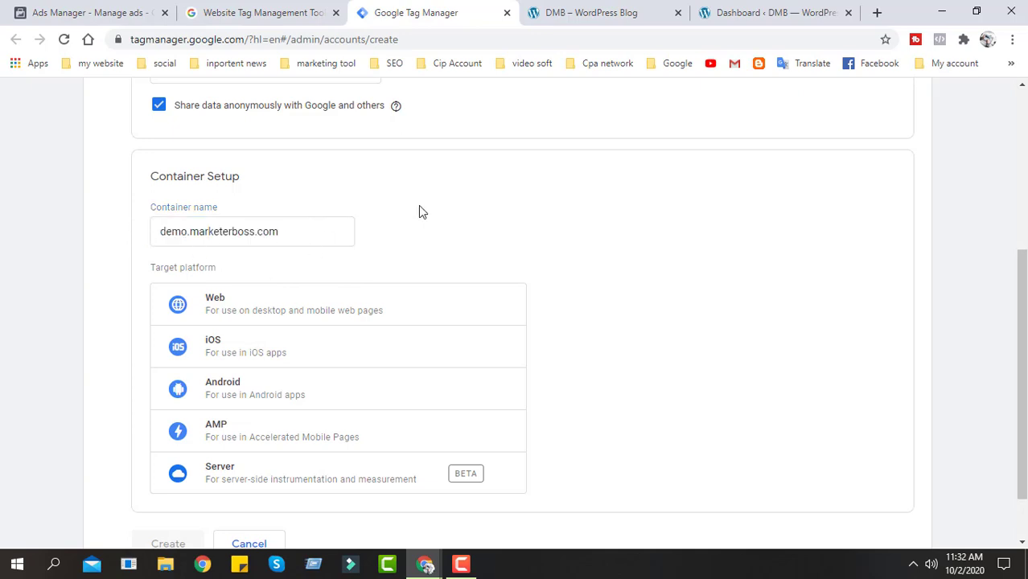
pyautogui.click(160, 234)
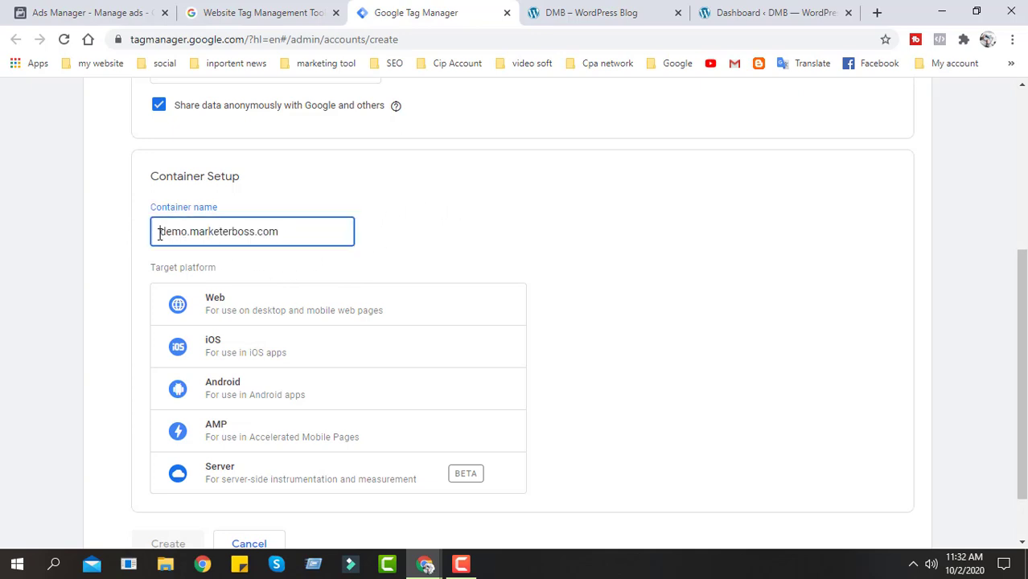
pyautogui.write('www.')
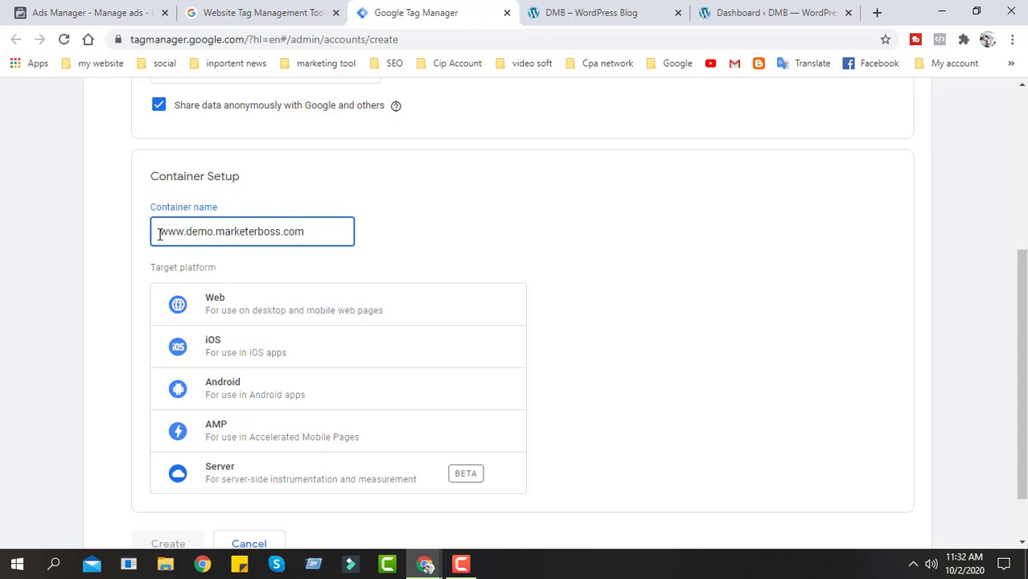
pyautogui.press('BackSpace')
pyautogui.press('BackSpace')
pyautogui.press('BackSpace')
pyautogui.press('BackSpace')
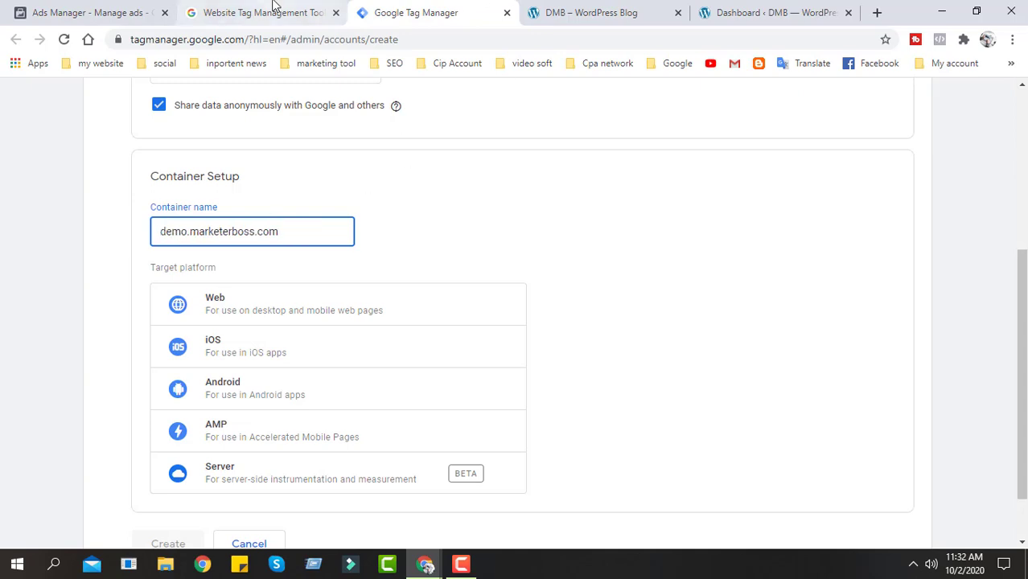
# - Check the container name against the DMB store's web address
pyautogui.click(563, 12)
pyautogui.click(187, 39)
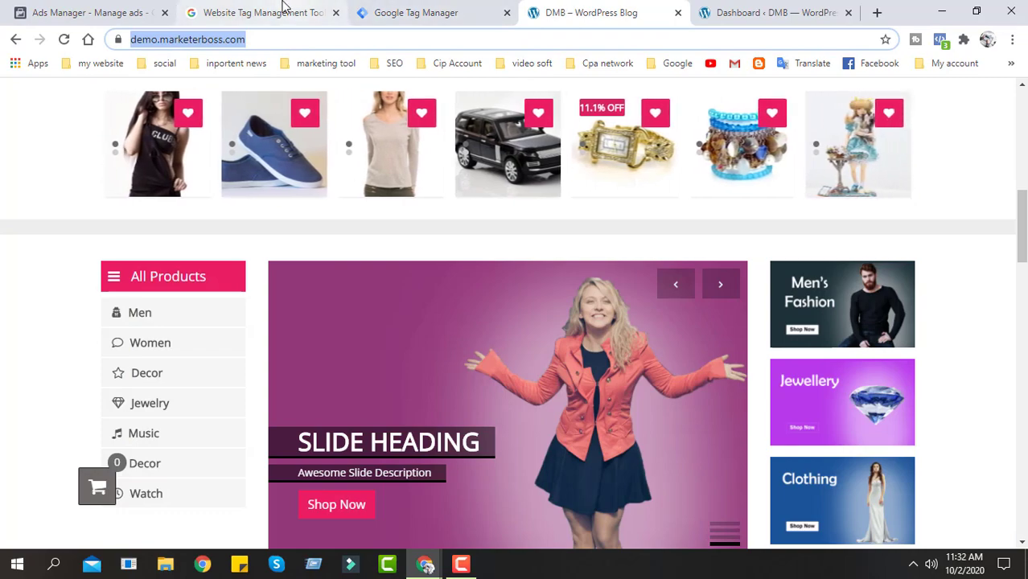
pyautogui.click(283, 6)
pyautogui.click(733, 9)
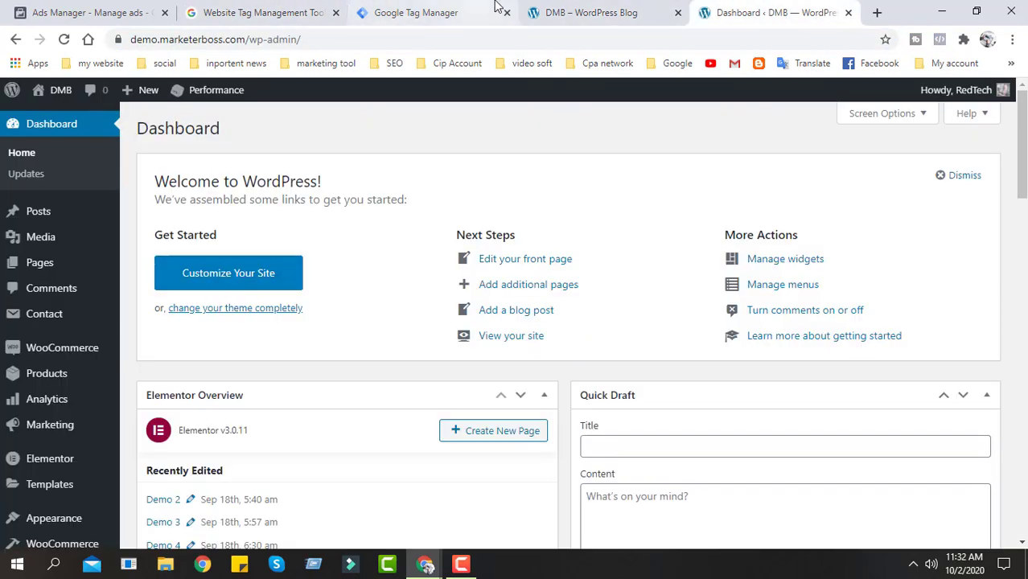
pyautogui.click(541, 9)
pyautogui.click(449, 9)
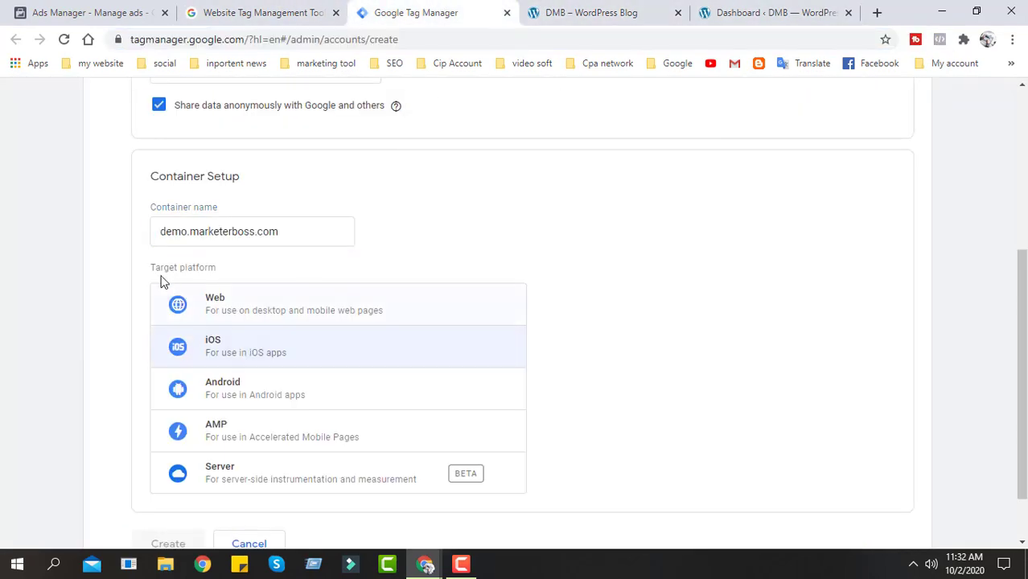
pyautogui.moveTo(160, 233); pyautogui.dragTo(295, 228)
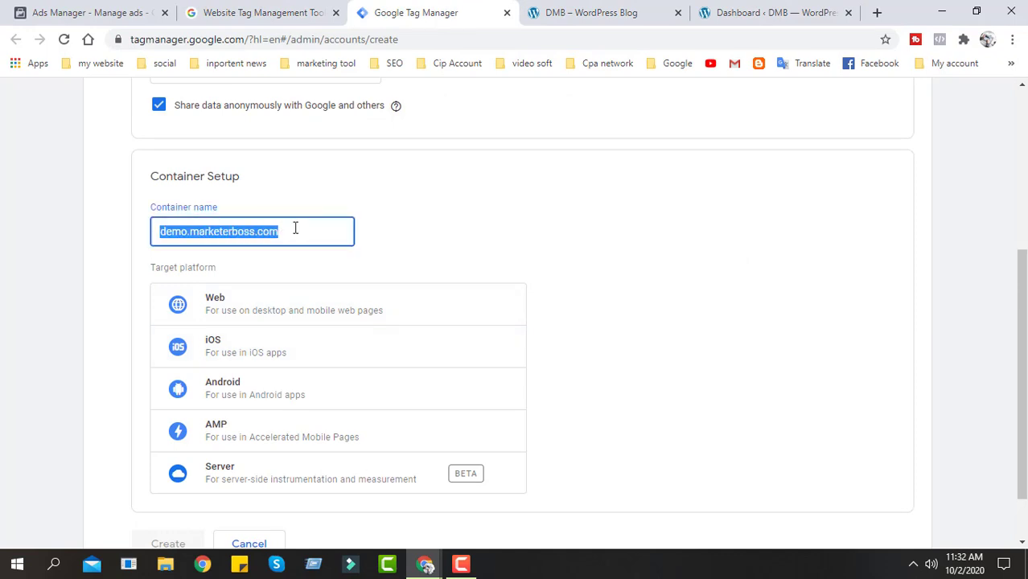
pyautogui.click(438, 237)
# - Set the container's target platform to Web and submit the new account for creation
pyautogui.scroll(-1, 322, 337)
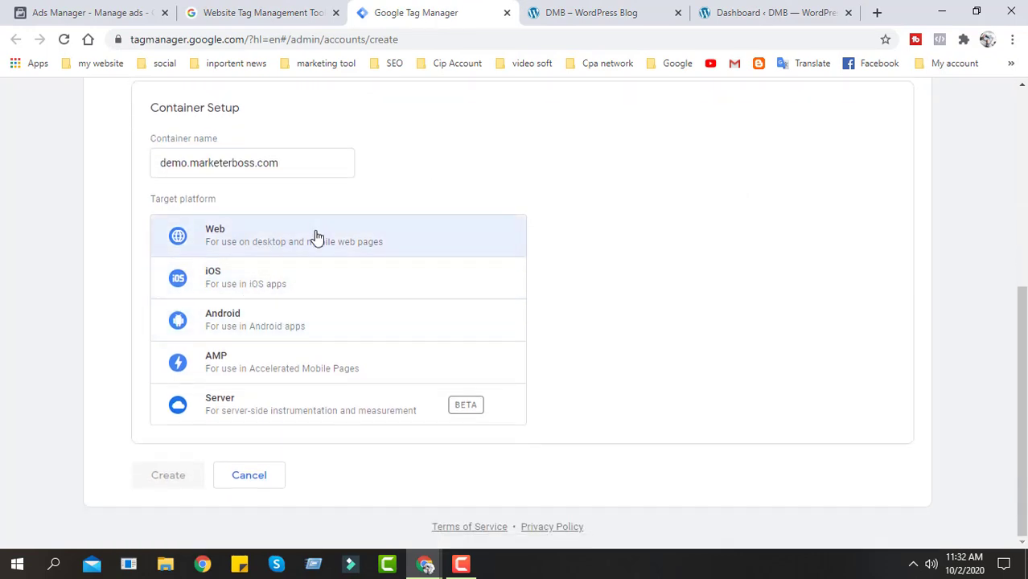
pyautogui.click(271, 234)
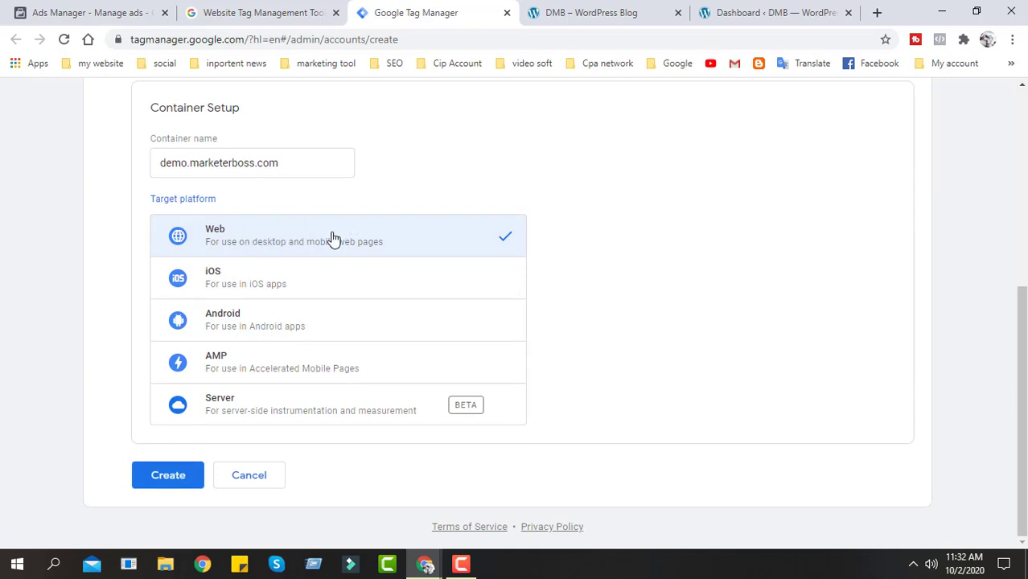
pyautogui.click(178, 478)
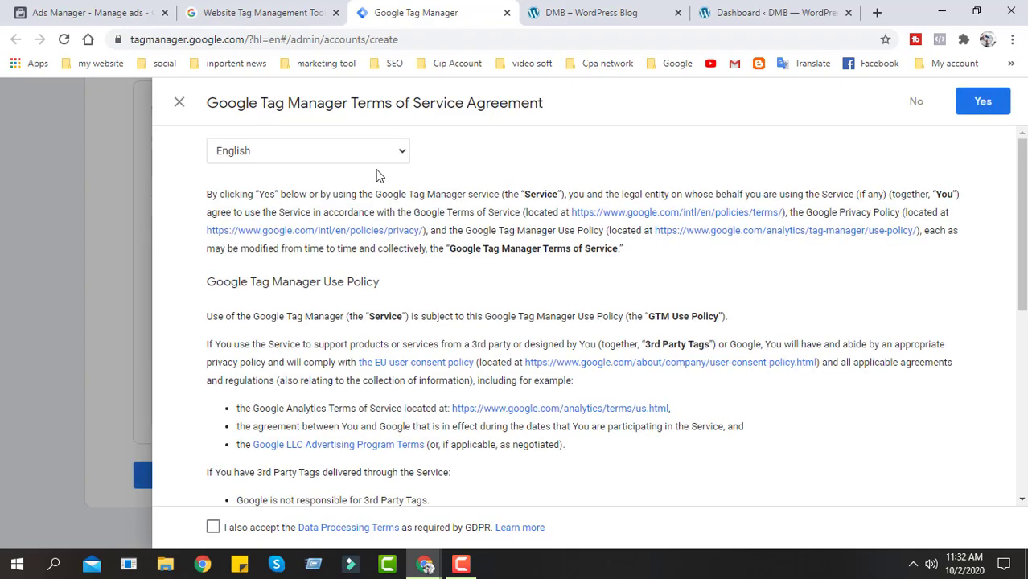
pyautogui.click(179, 102)
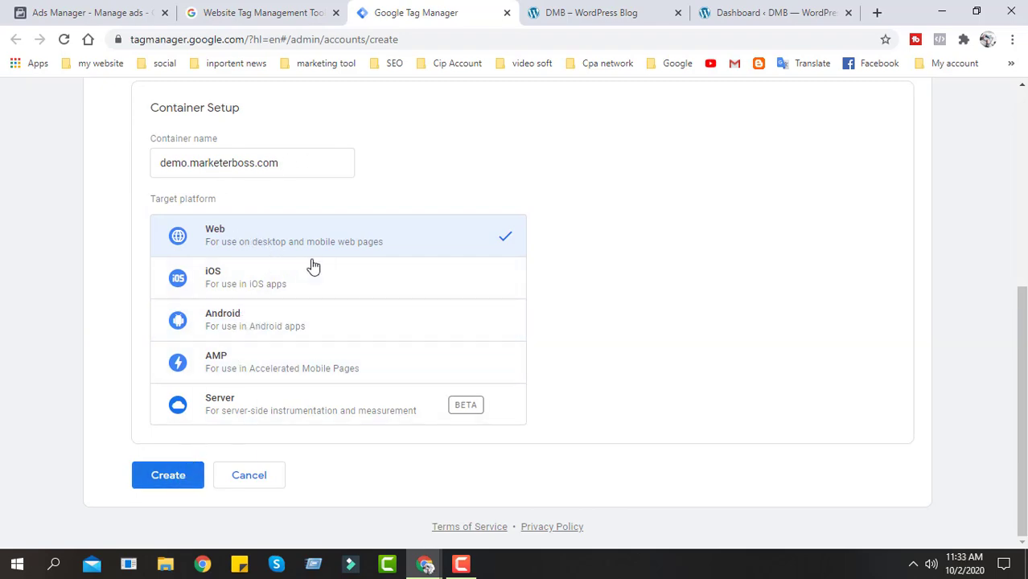
pyautogui.click(169, 476)
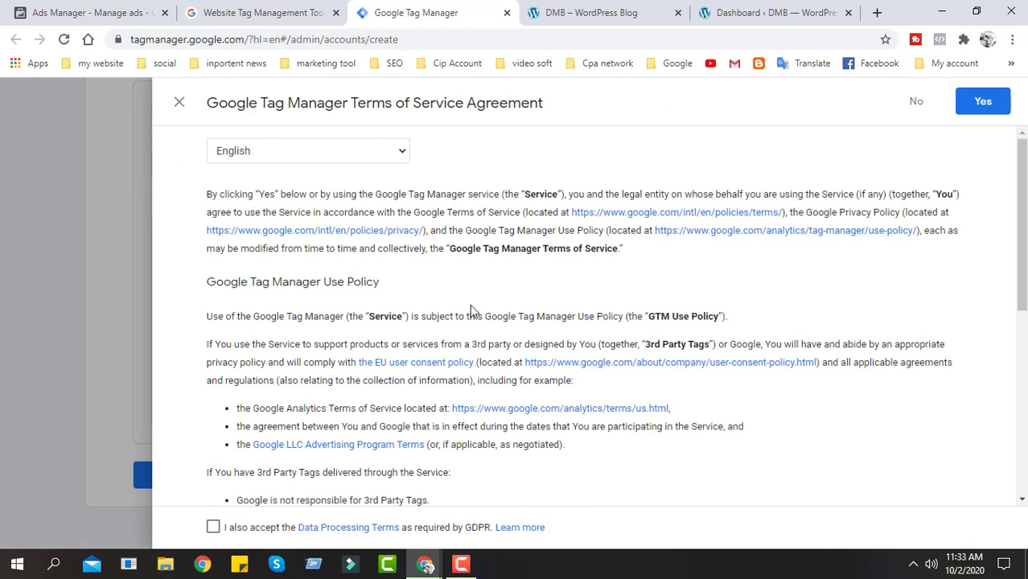
# - Read through the Google Tag Manager Terms of Service, accept the GDPR Data Processing Terms and agree to the agreement
pyautogui.scroll(-2, 494, 277)
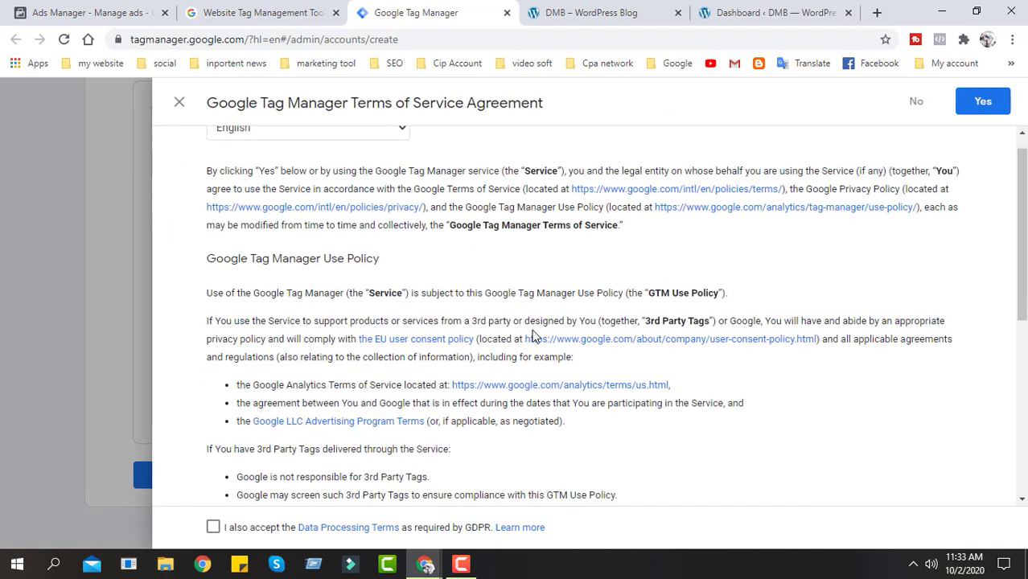
pyautogui.scroll(-3, 434, 366)
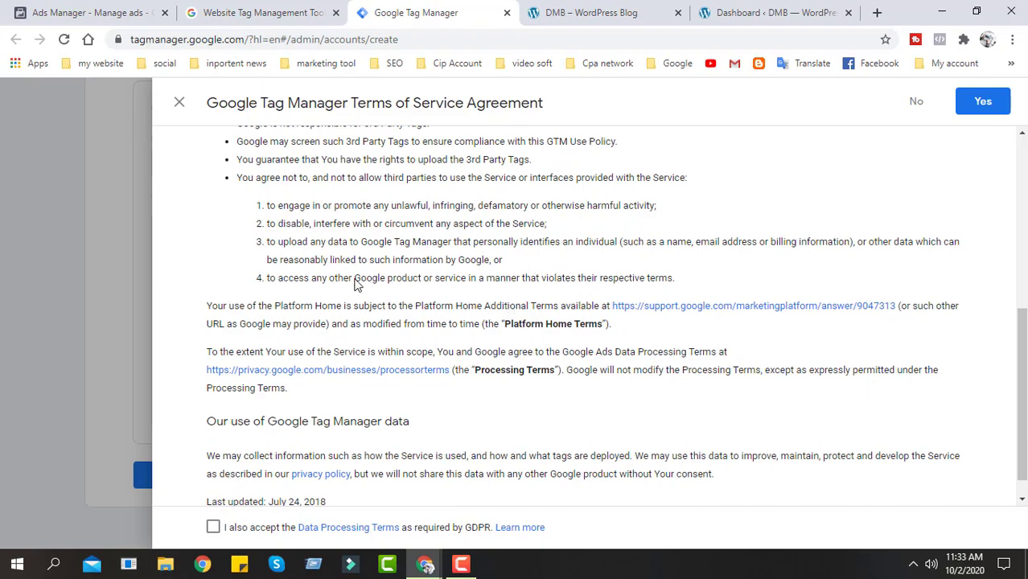
pyautogui.scroll(-1, 359, 356)
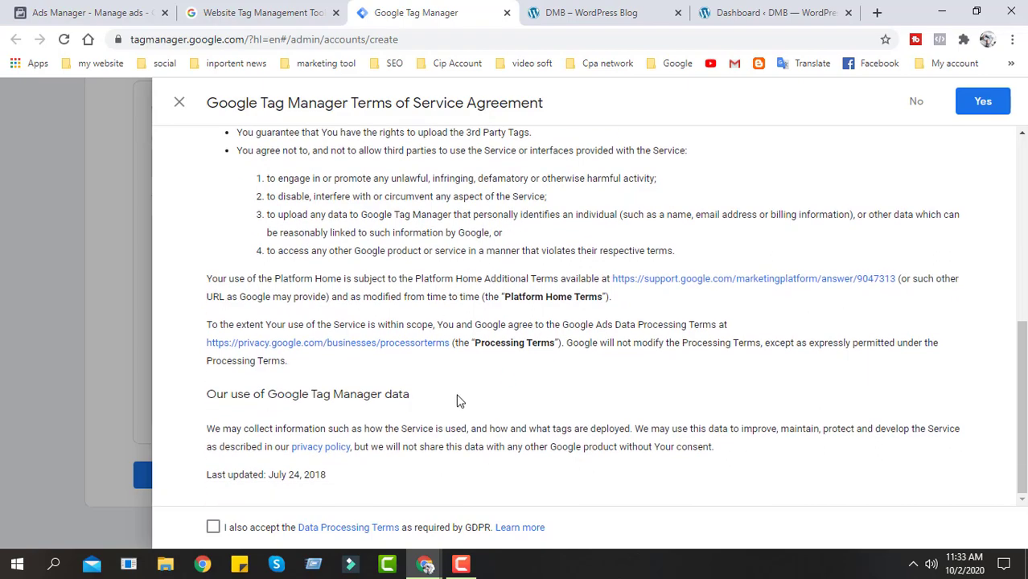
pyautogui.scroll(10, 456, 400)
pyautogui.scroll(-10, 431, 301)
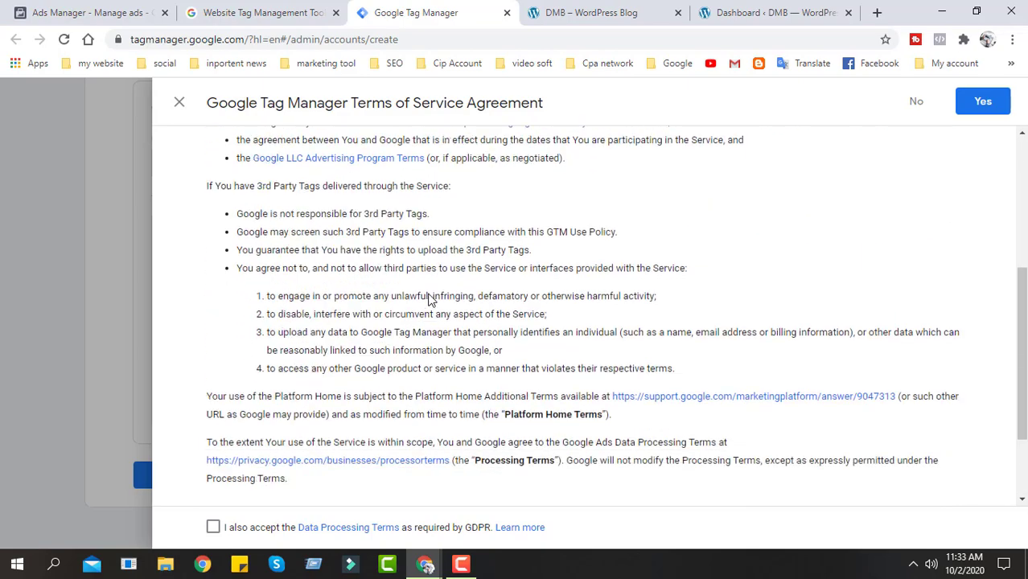
pyautogui.click(213, 532)
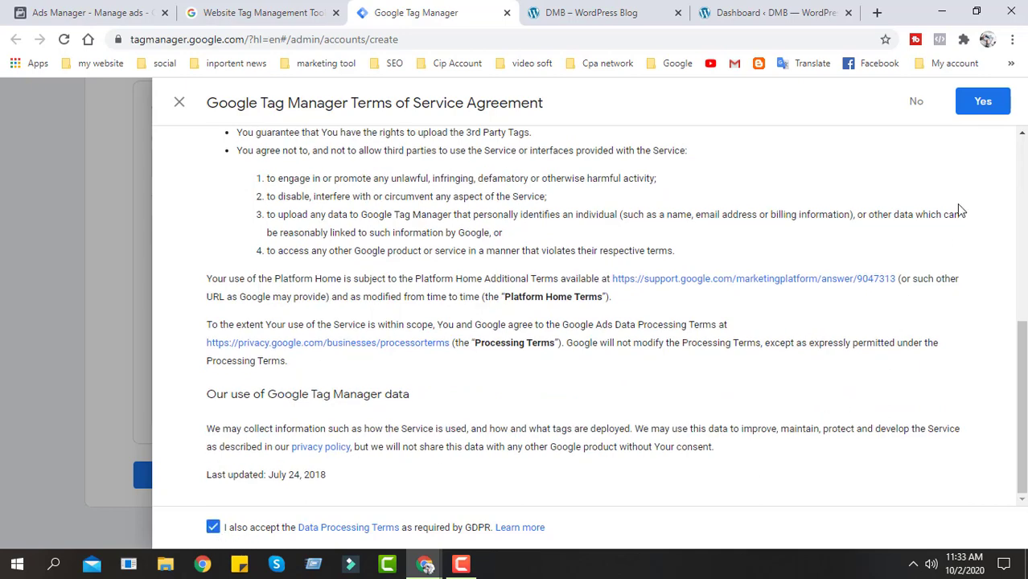
pyautogui.click(981, 102)
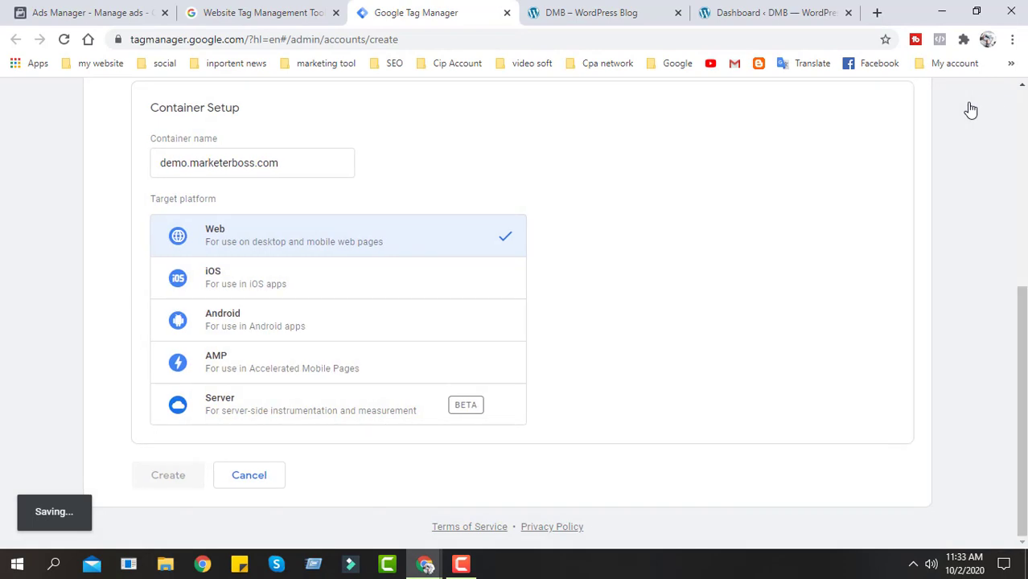
pyautogui.scroll(3, 780, 324)
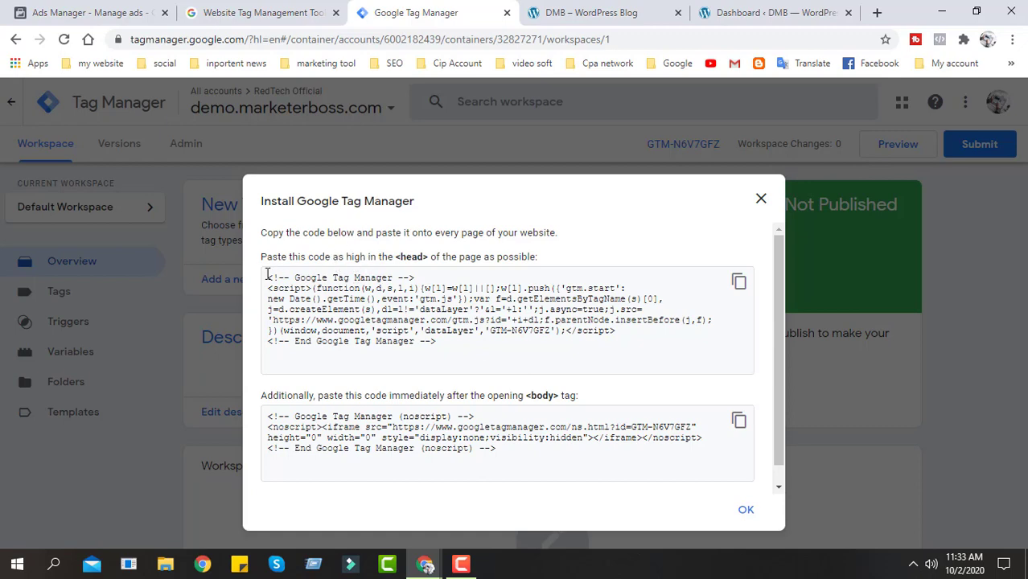
# - Copy the Google Tag Manager snippet meant for the page's <head> and dismiss the copy notifications
pyautogui.moveTo(268, 277); pyautogui.dragTo(514, 354)
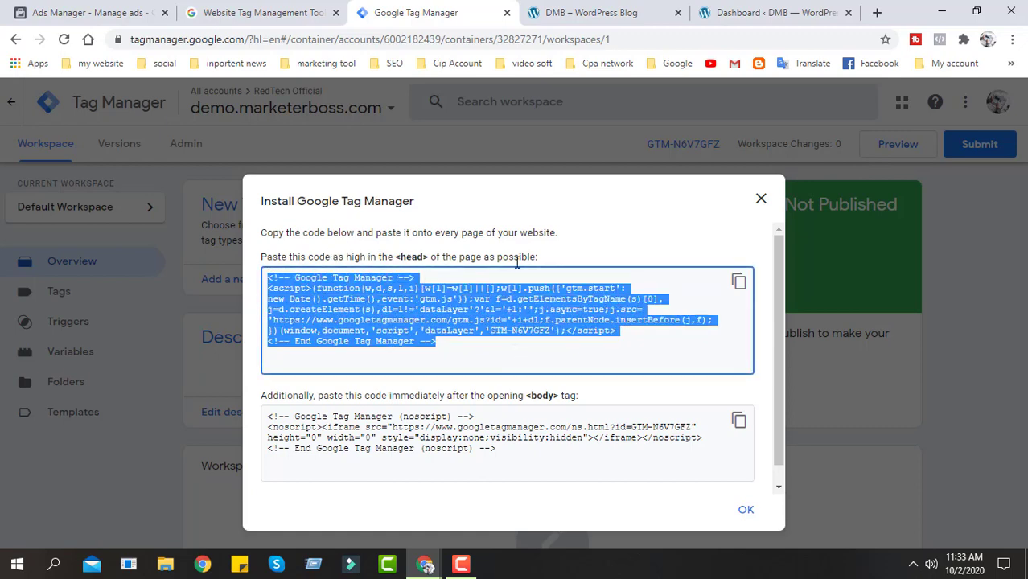
pyautogui.click(544, 235)
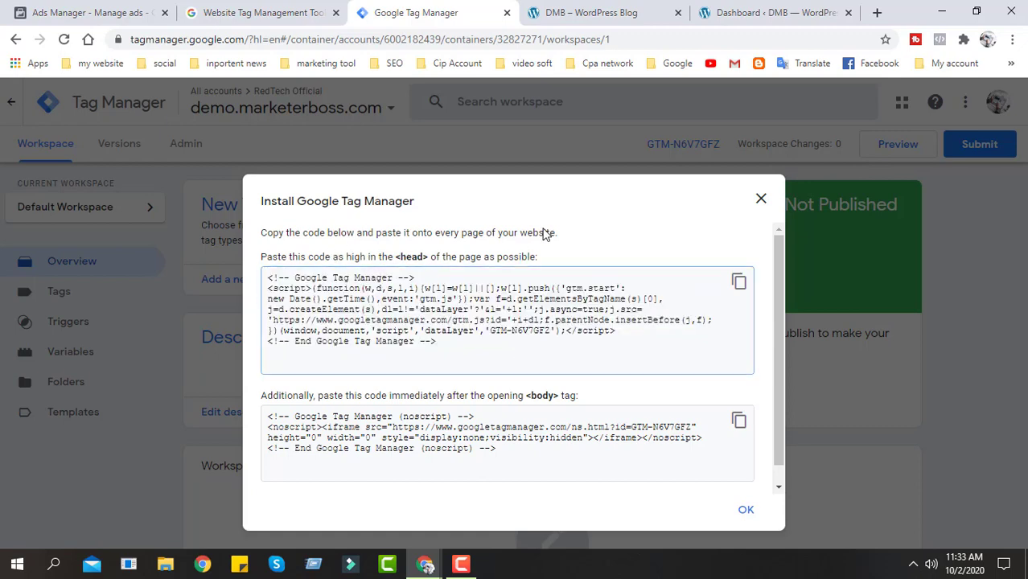
pyautogui.click(737, 283)
pyautogui.click(737, 283)
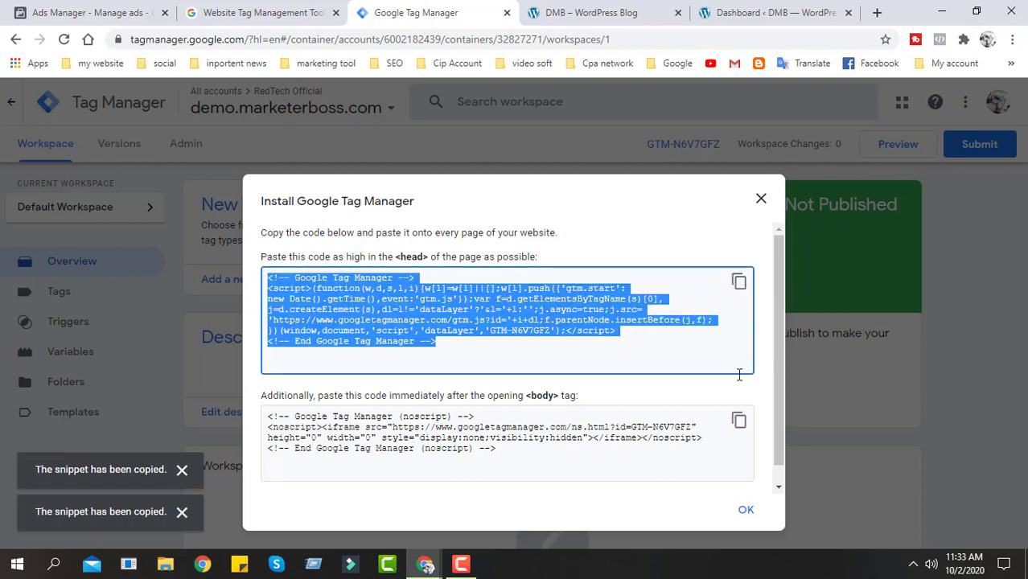
pyautogui.moveTo(394, 255); pyautogui.dragTo(442, 255)
pyautogui.click(180, 470)
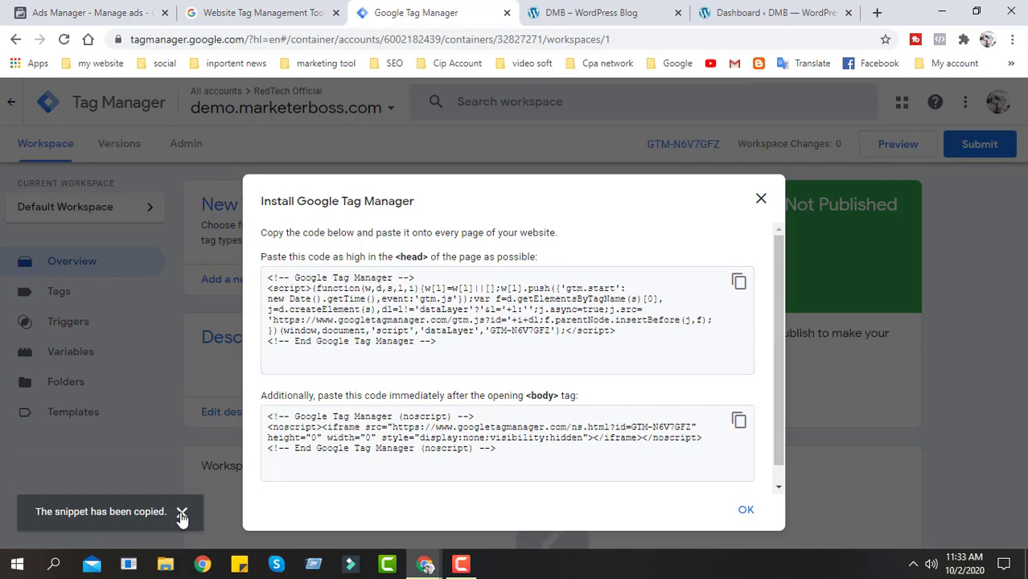
pyautogui.click(180, 512)
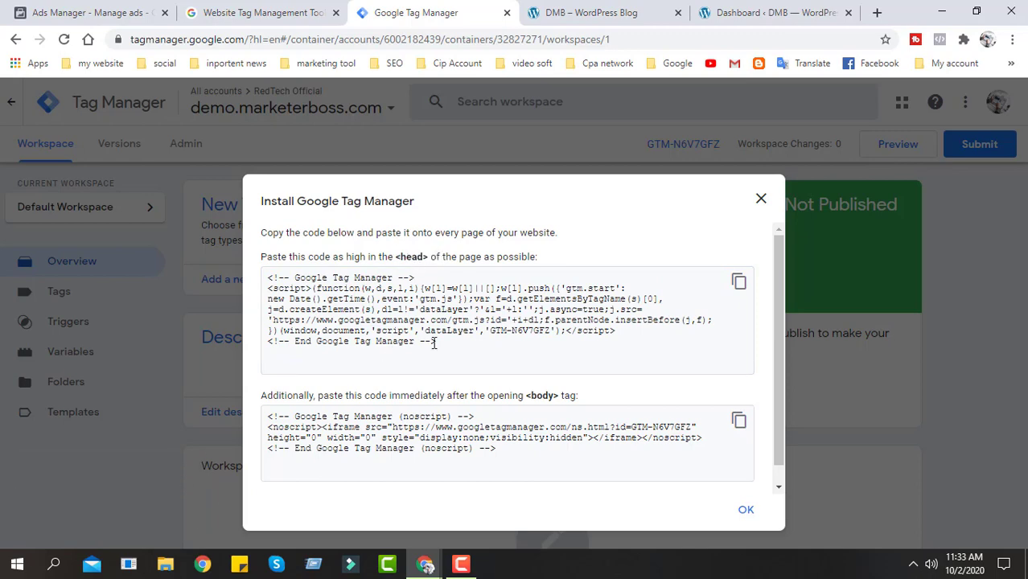
# - Review the snippet that goes after the opening <body> tag and close the installation instructions
pyautogui.moveTo(267, 396); pyautogui.dragTo(562, 394)
pyautogui.scroll(-1, 676, 449)
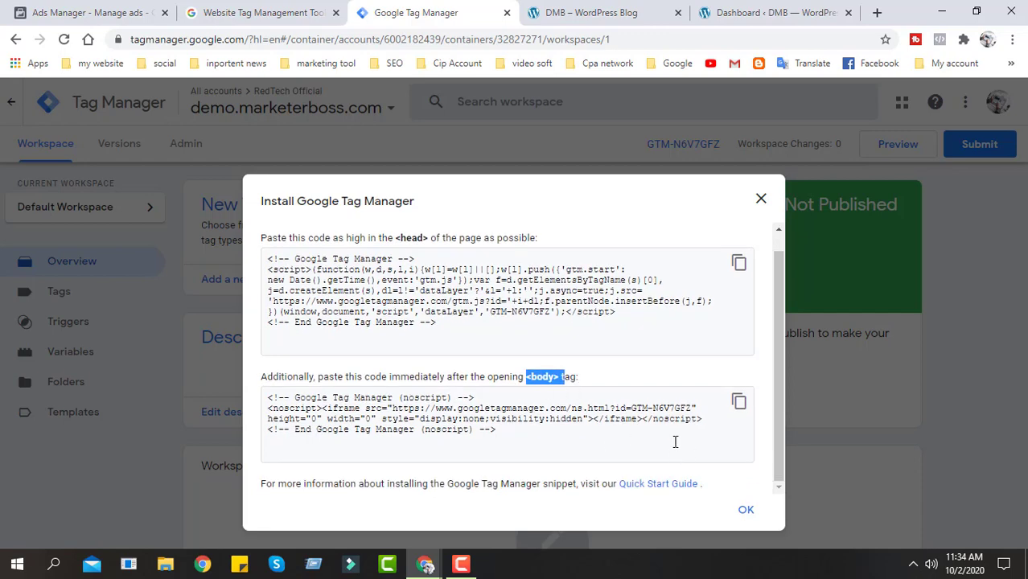
pyautogui.scroll(1, 647, 495)
pyautogui.scroll(-1, 661, 455)
pyautogui.click(761, 199)
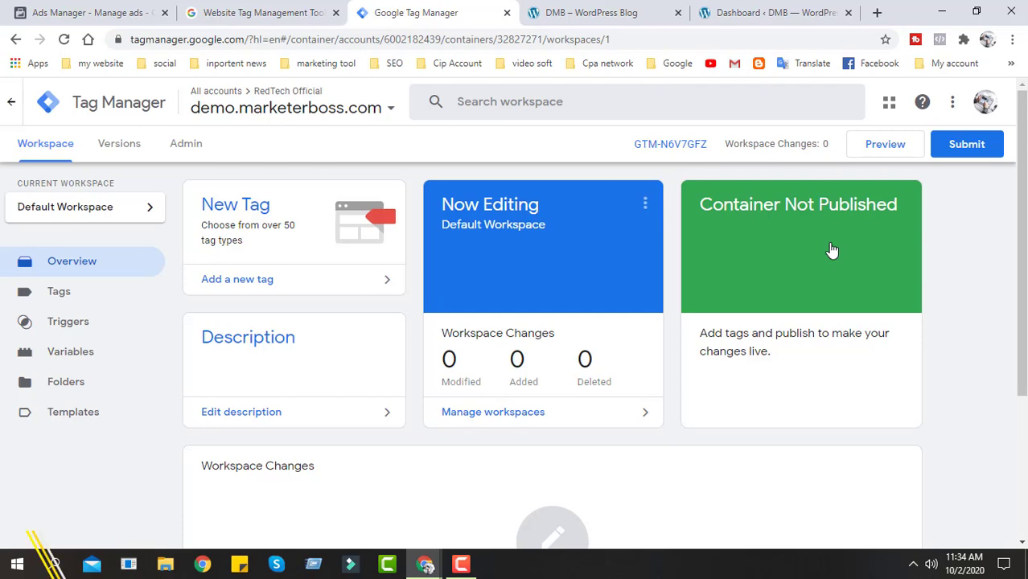
pyautogui.hotkey('ctrl', 'Tab')
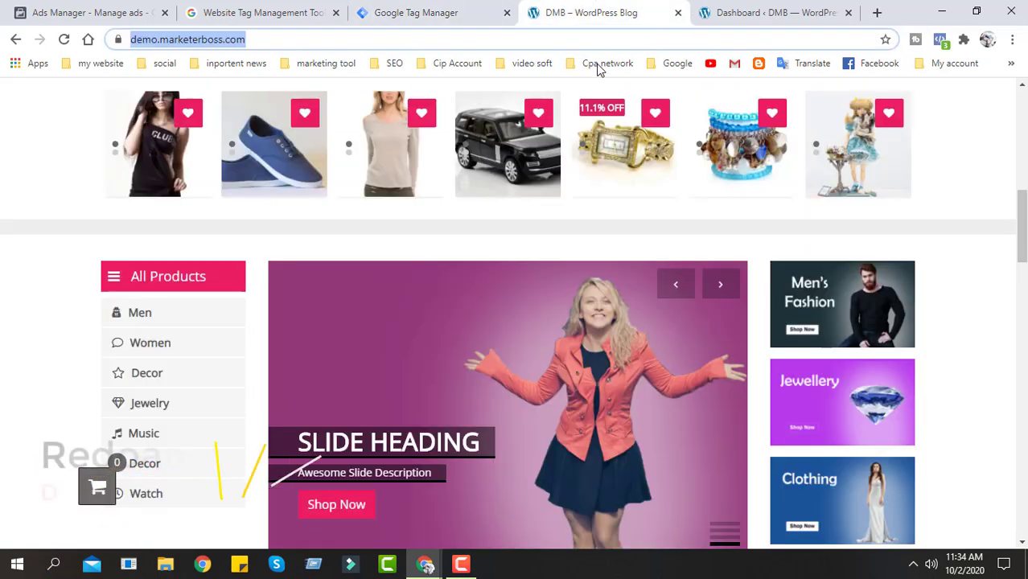
pyautogui.click(241, 12)
pyautogui.click(519, 10)
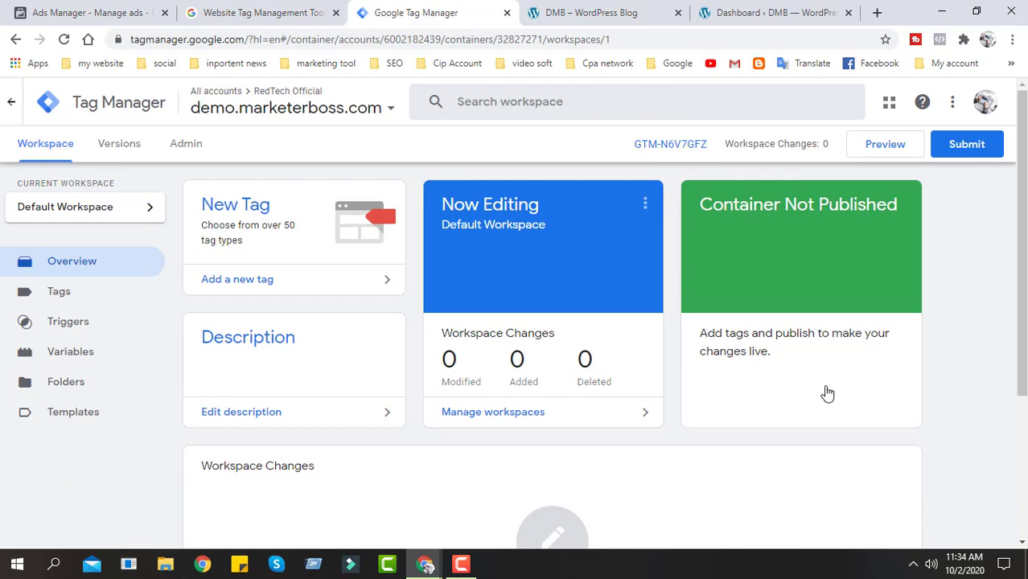
# - Reopen the installation code through the workspace's container ID, look over both snippets and close it
pyautogui.click(667, 150)
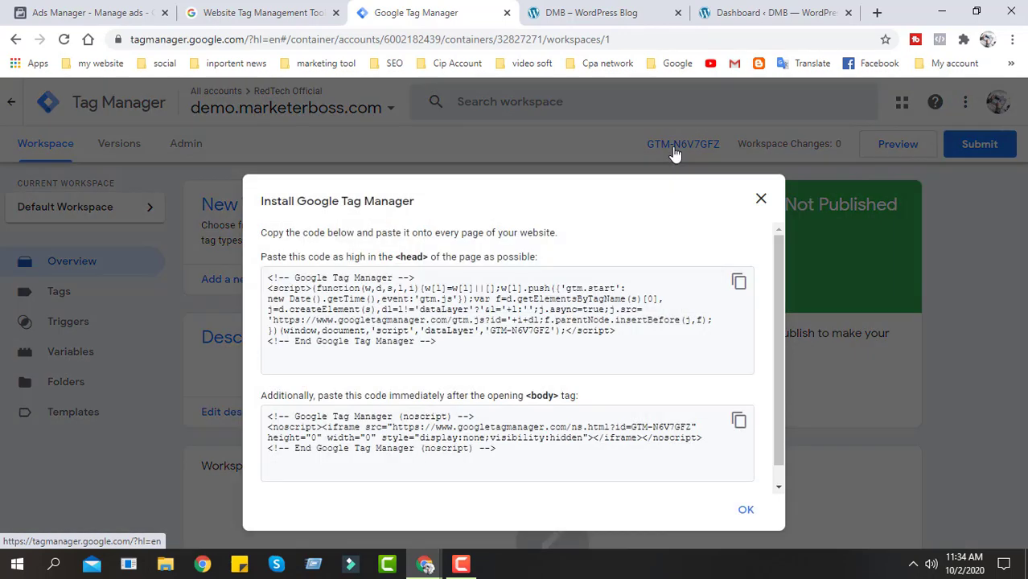
pyautogui.scroll(-1, 369, 263)
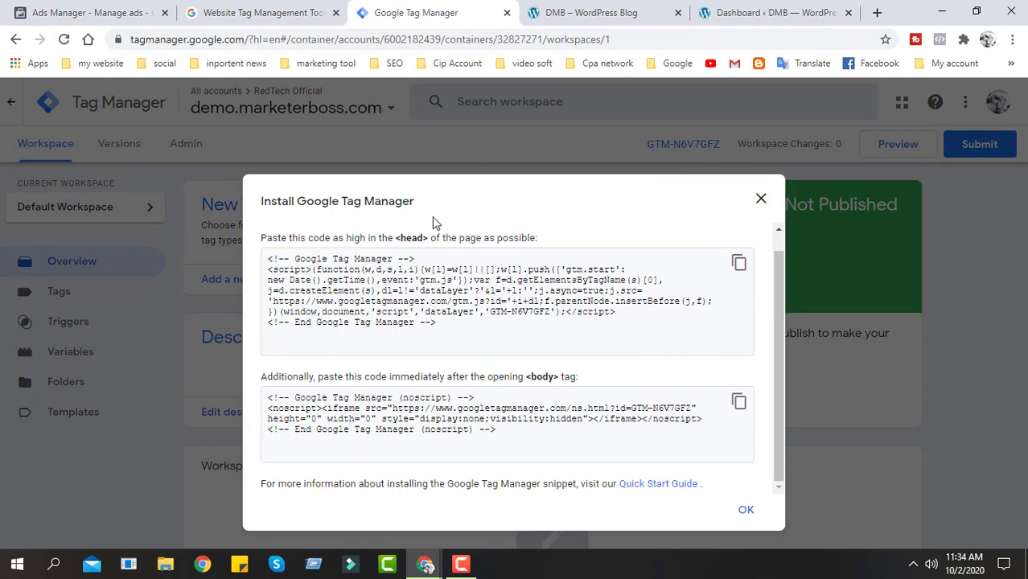
pyautogui.scroll(1, 393, 390)
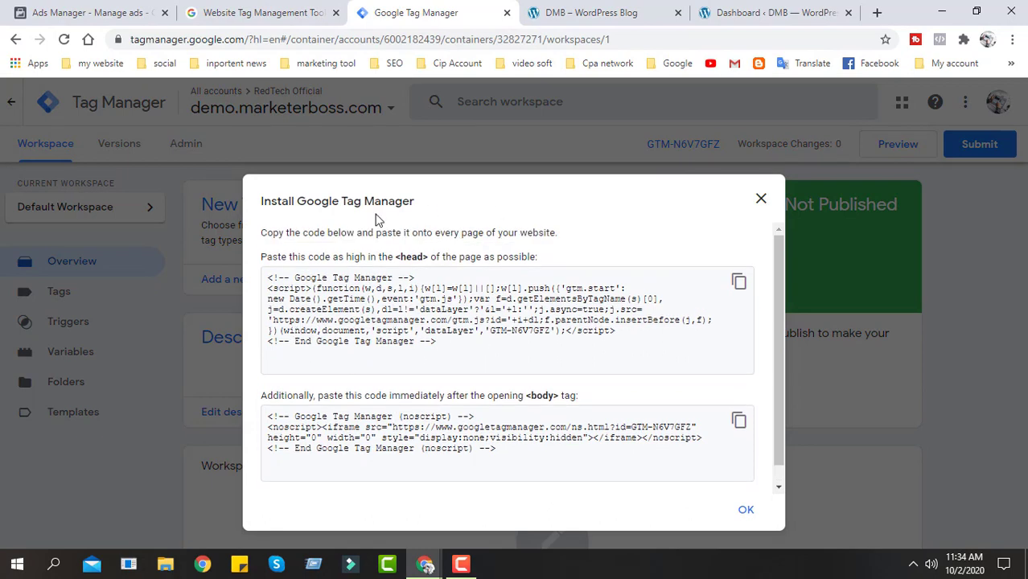
pyautogui.click(762, 200)
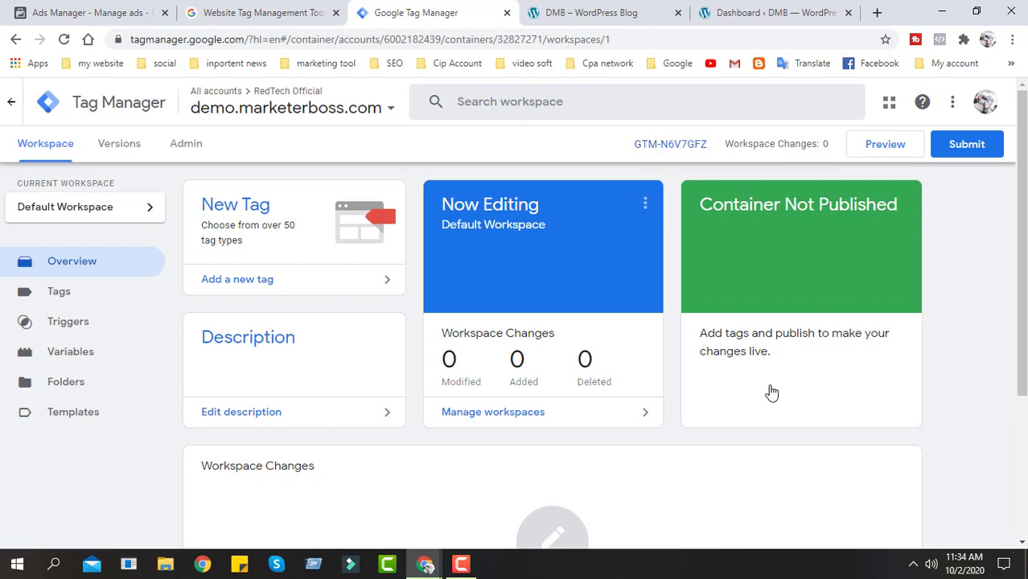
pyautogui.click(461, 564)
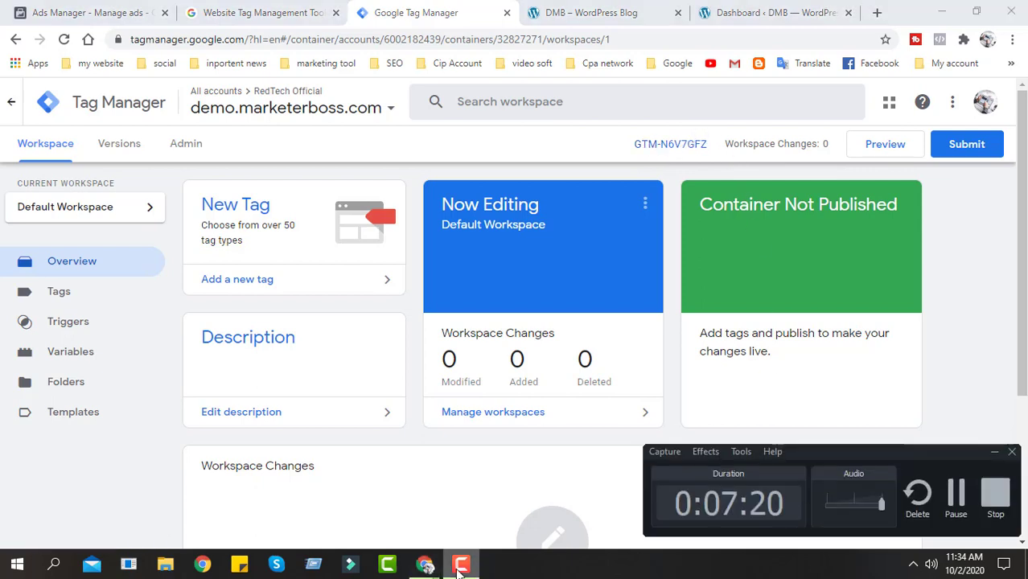
pyautogui.click(963, 507)
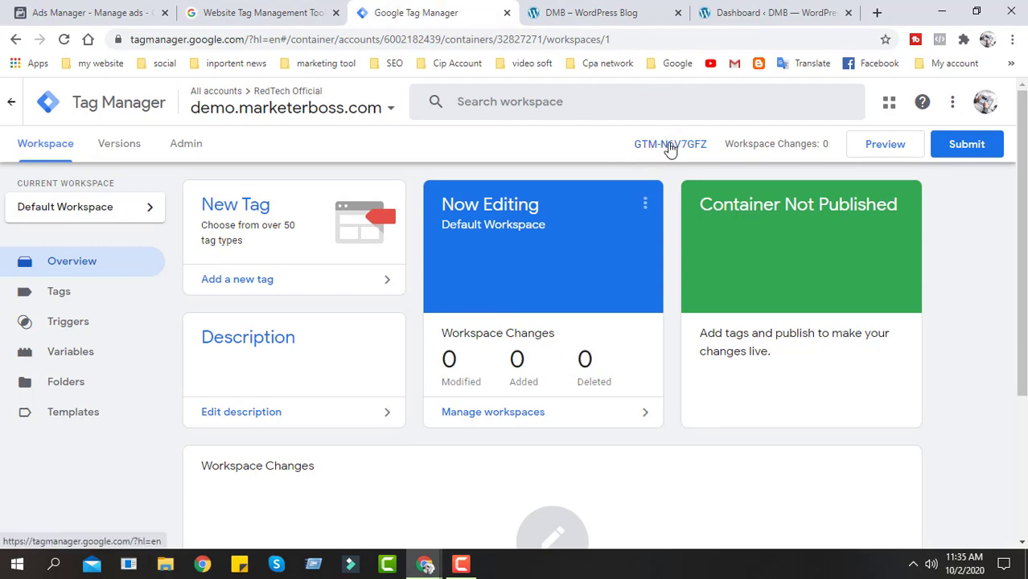
# - Open the container's installation code, copy the <head> snippet and switch to the DMB store page
pyautogui.click(670, 144)
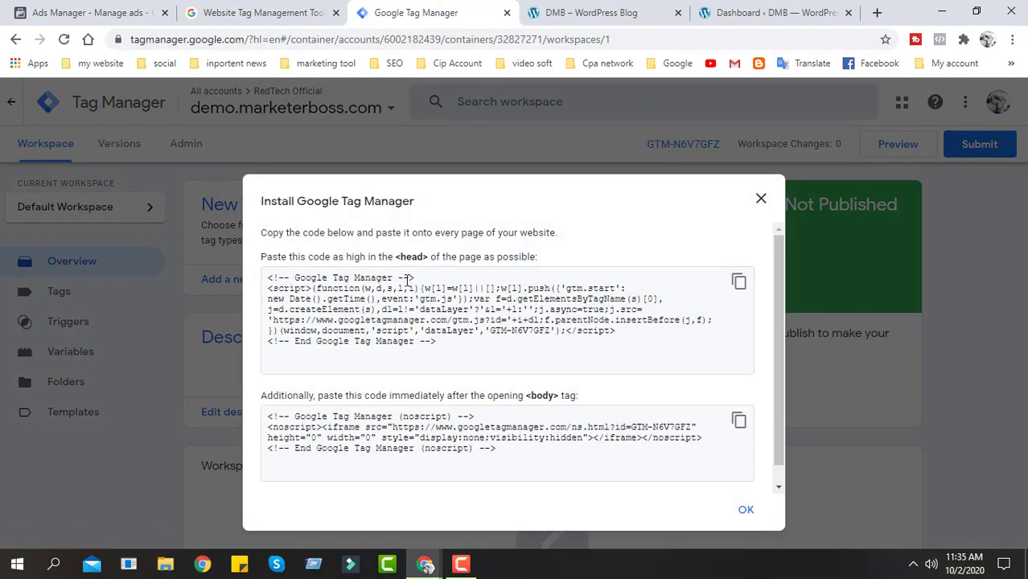
pyautogui.click(739, 285)
pyautogui.click(591, 12)
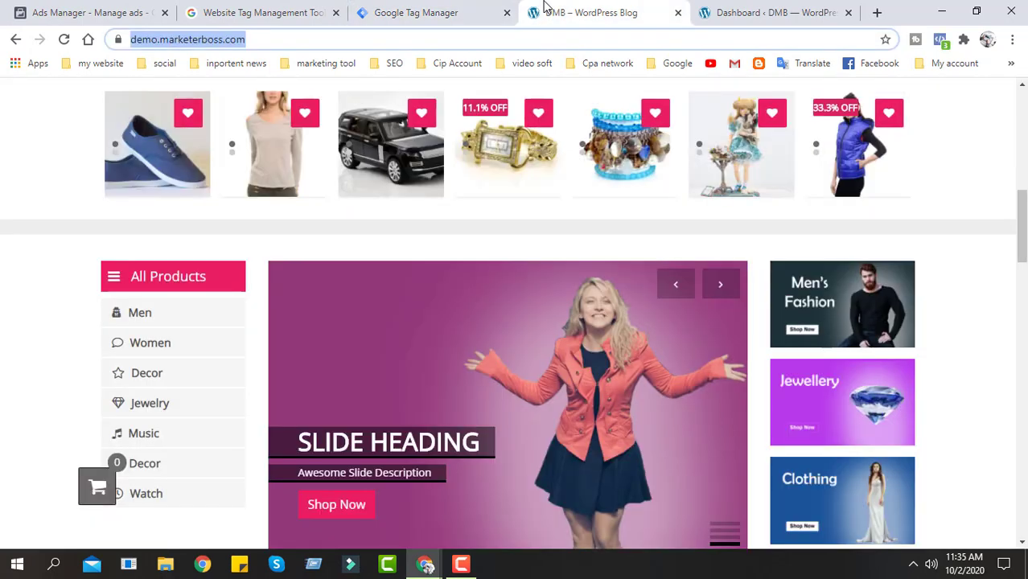
# - Open the NewStore theme's Theme Header file (header.php) in the WordPress Theme Editor
pyautogui.click(760, 12)
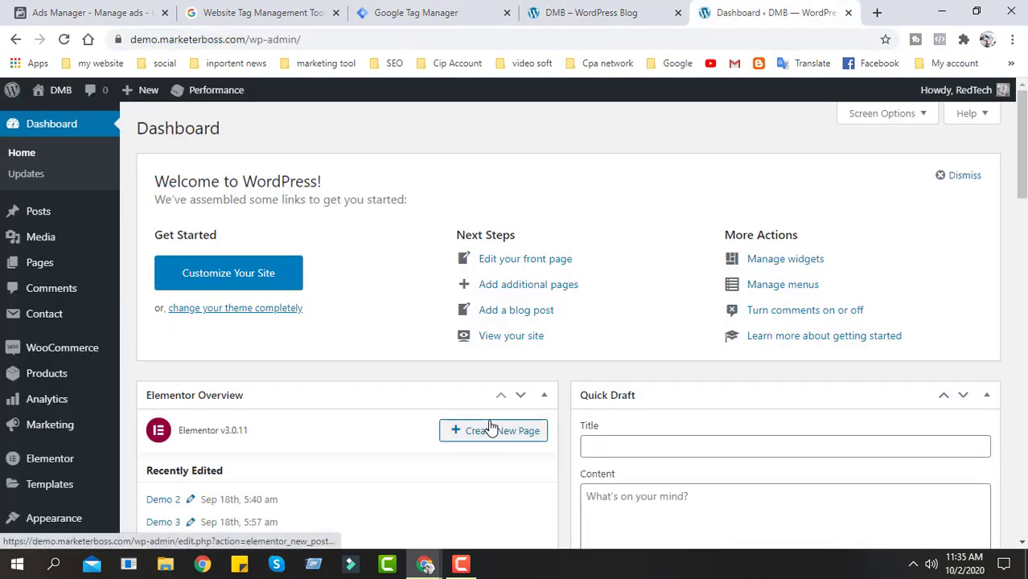
pyautogui.scroll(-2, 59, 362)
pyautogui.scroll(-2, 57, 346)
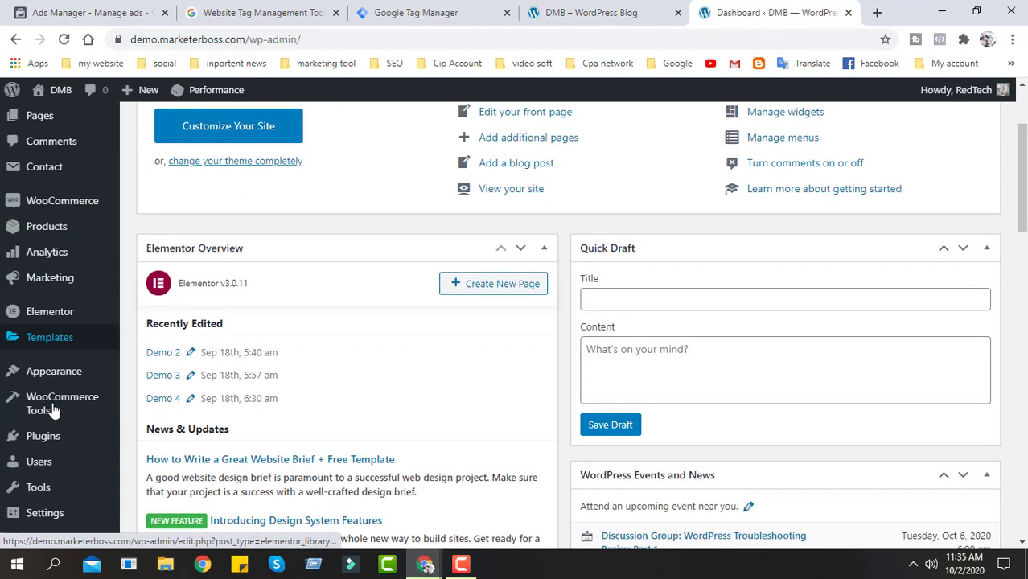
pyautogui.moveTo(53, 371)
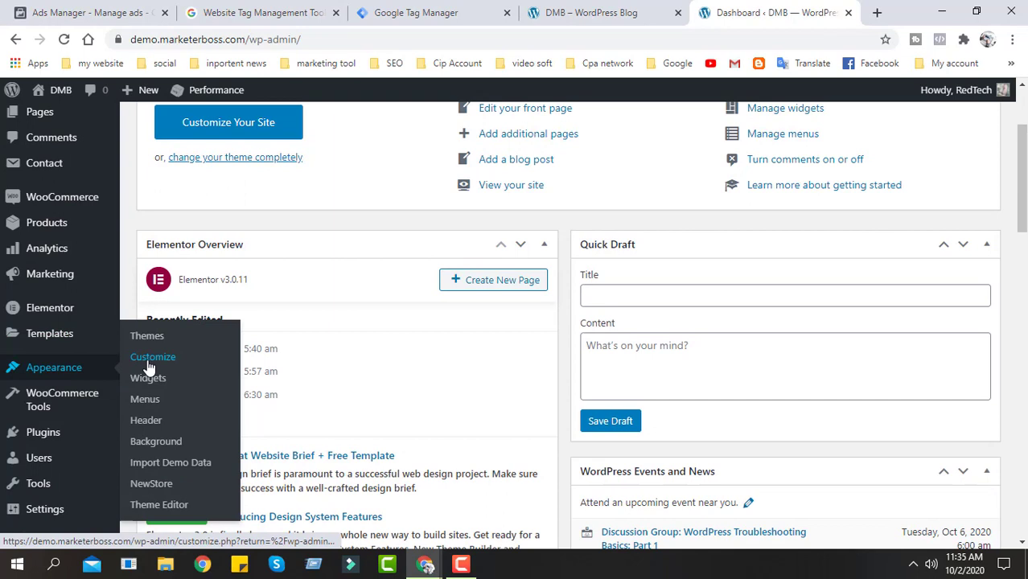
pyautogui.click(161, 506)
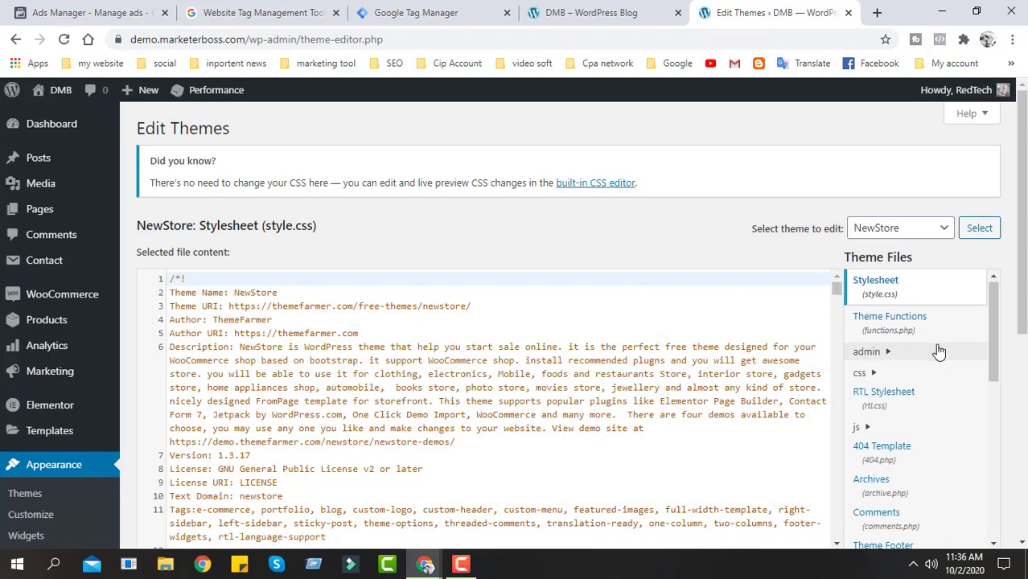
pyautogui.scroll(-3, 897, 378)
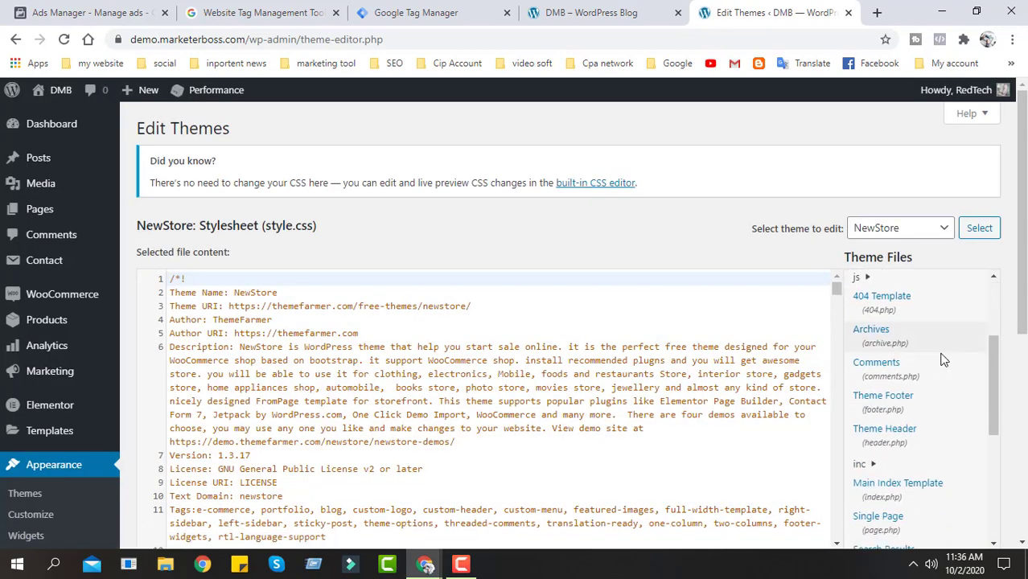
pyautogui.click(913, 427)
# - Copy the <head> snippet from Google Tag Manager again and return to the WordPress theme editor
pyautogui.click(599, 12)
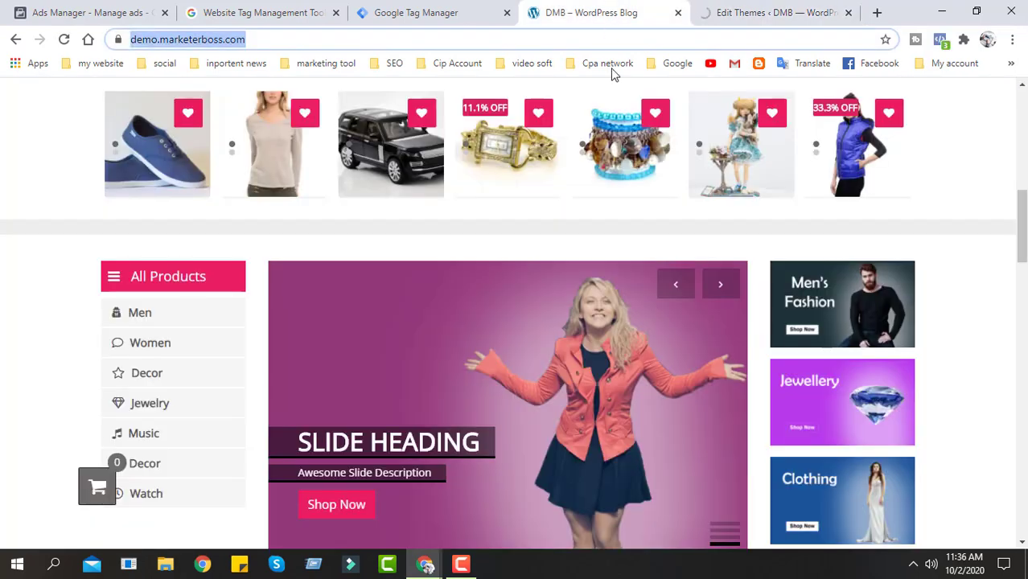
pyautogui.click(330, 8)
pyautogui.click(412, 10)
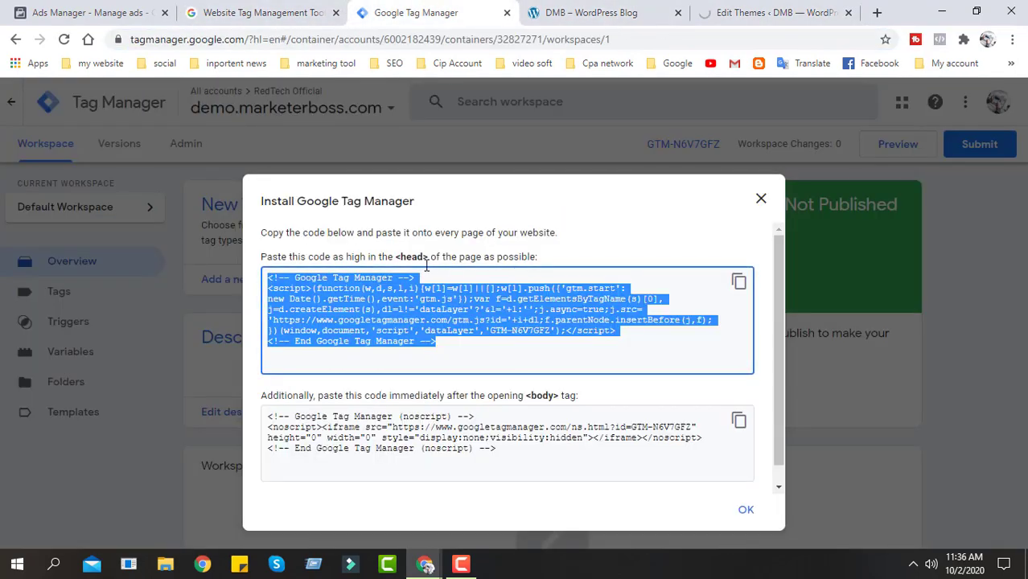
pyautogui.click(738, 283)
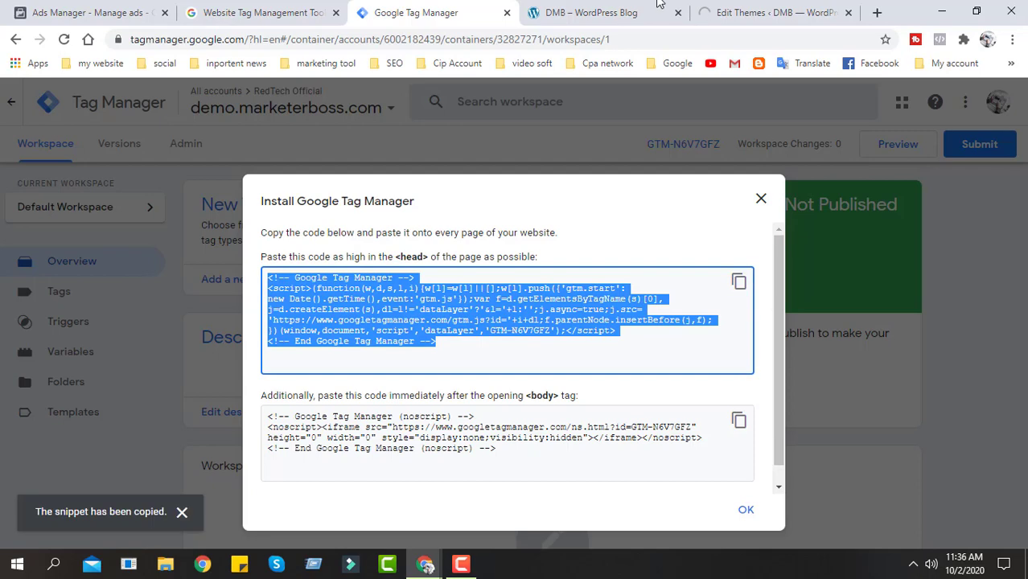
pyautogui.click(729, 10)
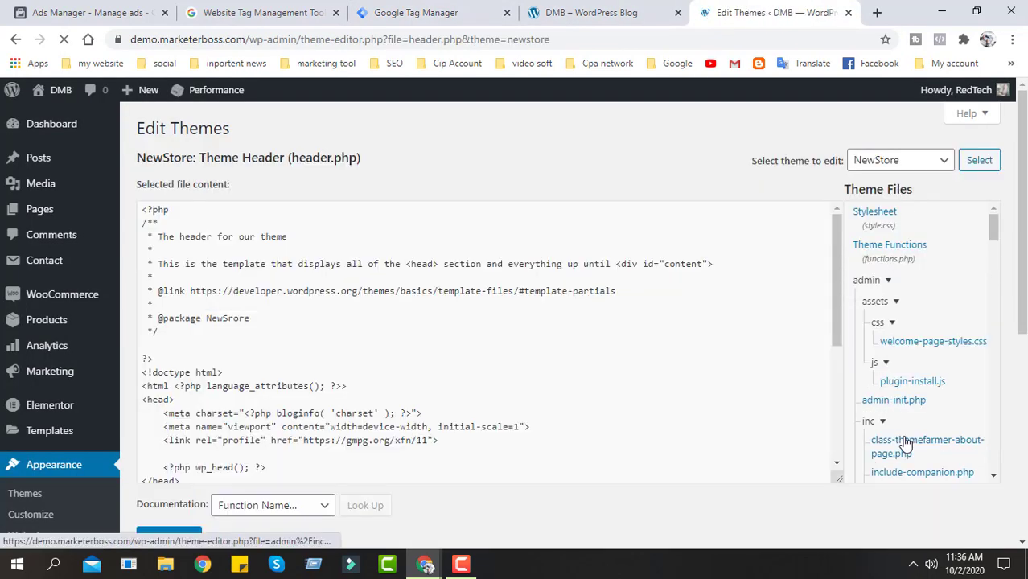
# - Paste the Tag Manager snippet on a new line directly after the <head> tag in header.php and highlight the inserted code
pyautogui.scroll(-2, 447, 337)
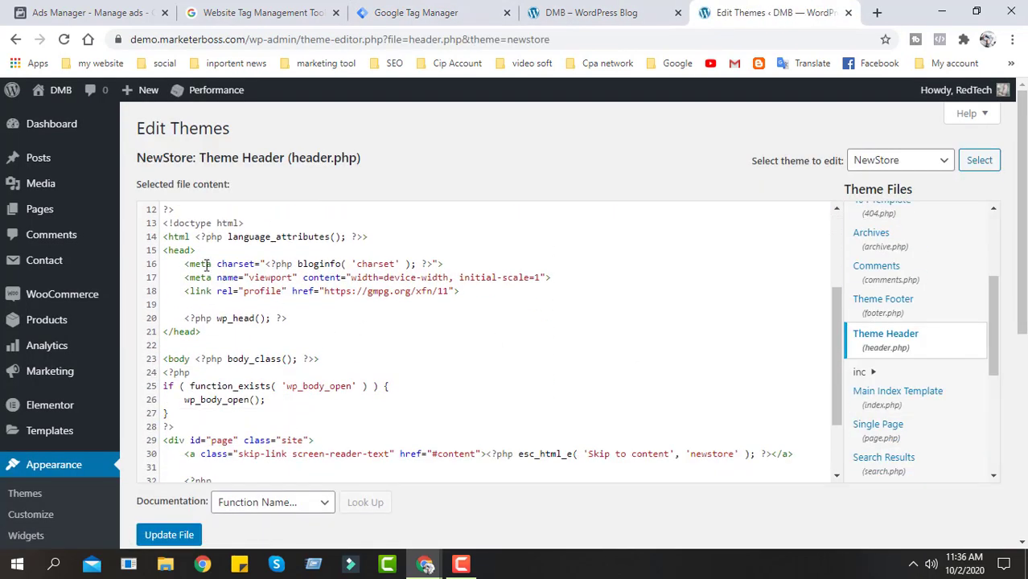
pyautogui.click(197, 251)
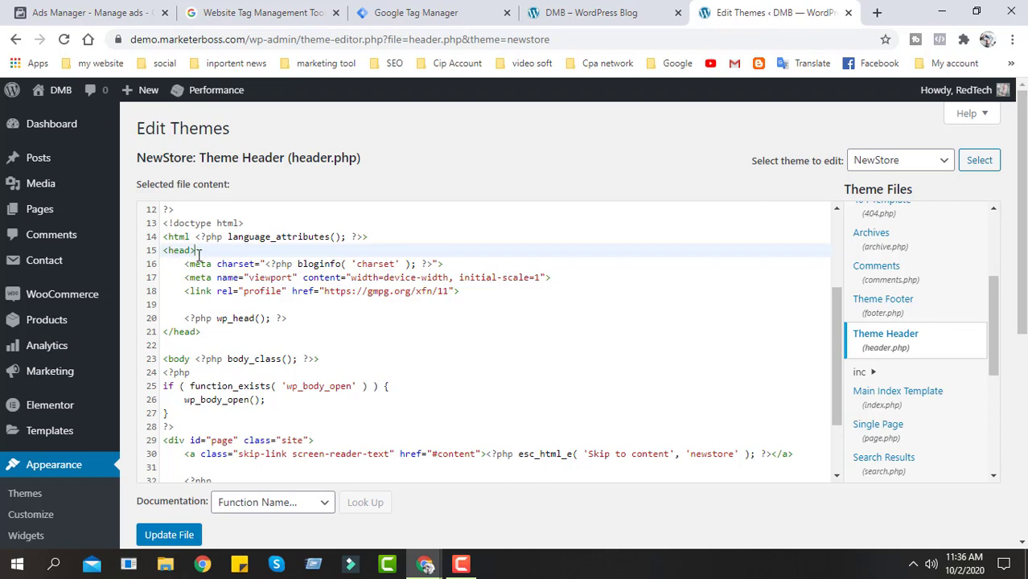
pyautogui.press('Return')
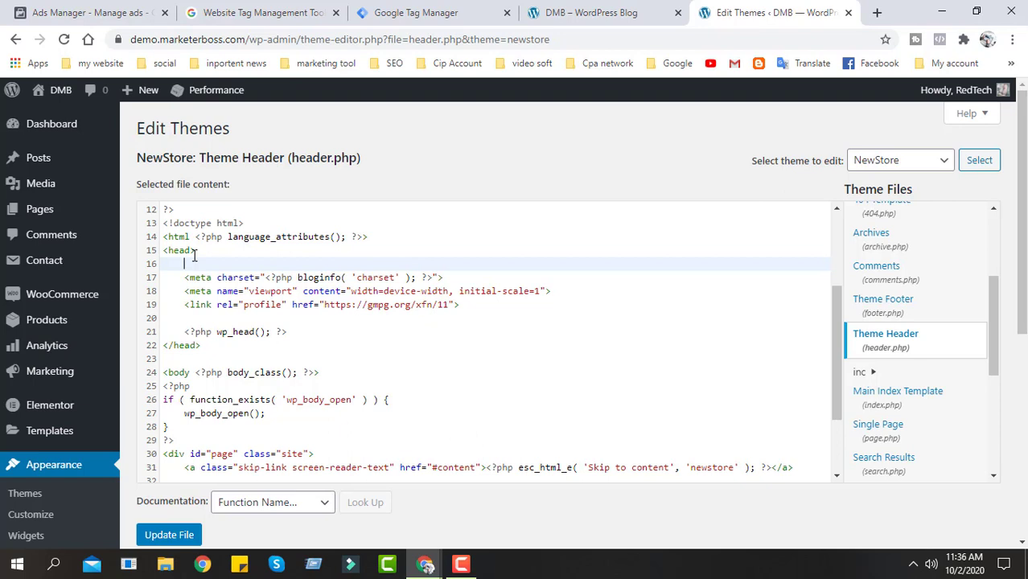
pyautogui.hotkey('ctrl', 'v')
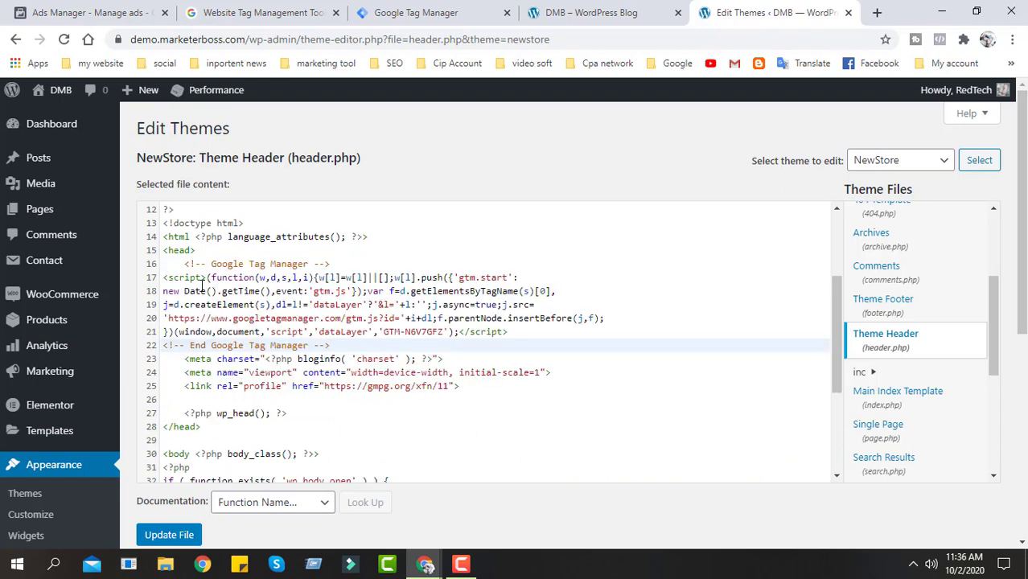
pyautogui.moveTo(184, 264); pyautogui.dragTo(342, 345)
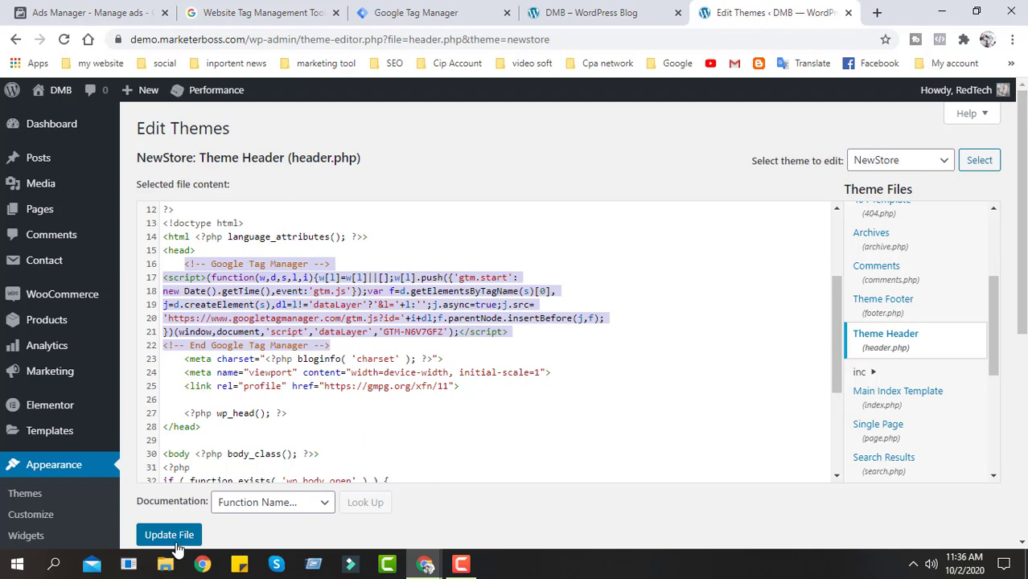
# - Copy the noscript snippet meant for the <body> from Google Tag Manager and return to the theme editor
pyautogui.scroll(-2, 500, 458)
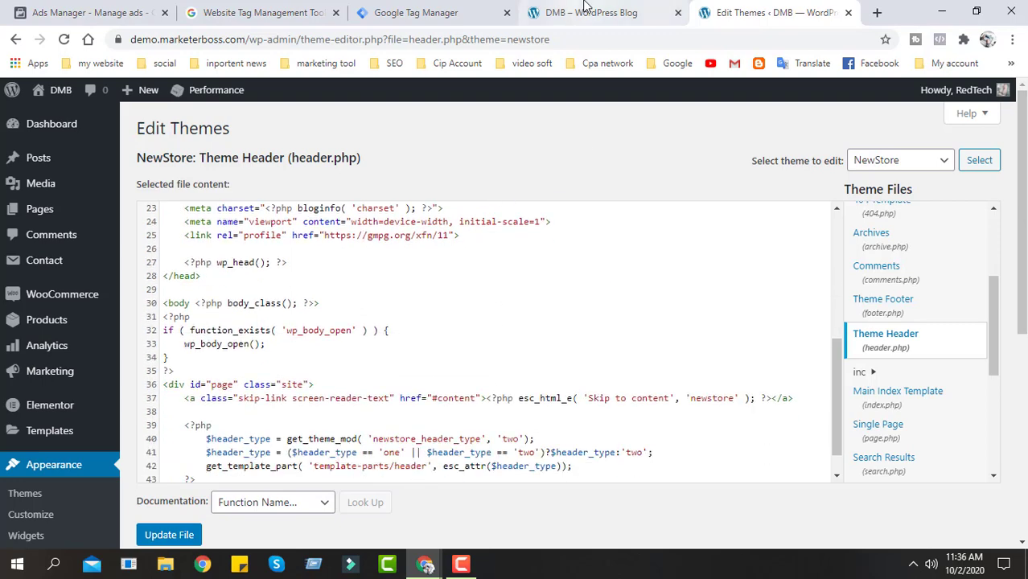
pyautogui.click(416, 12)
pyautogui.scroll(-1, 498, 368)
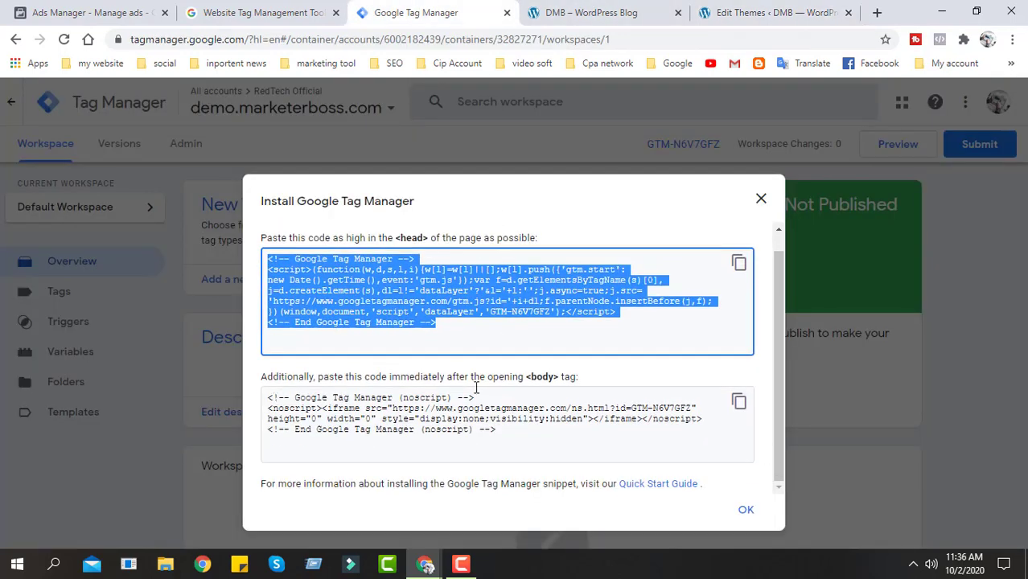
pyautogui.click(738, 403)
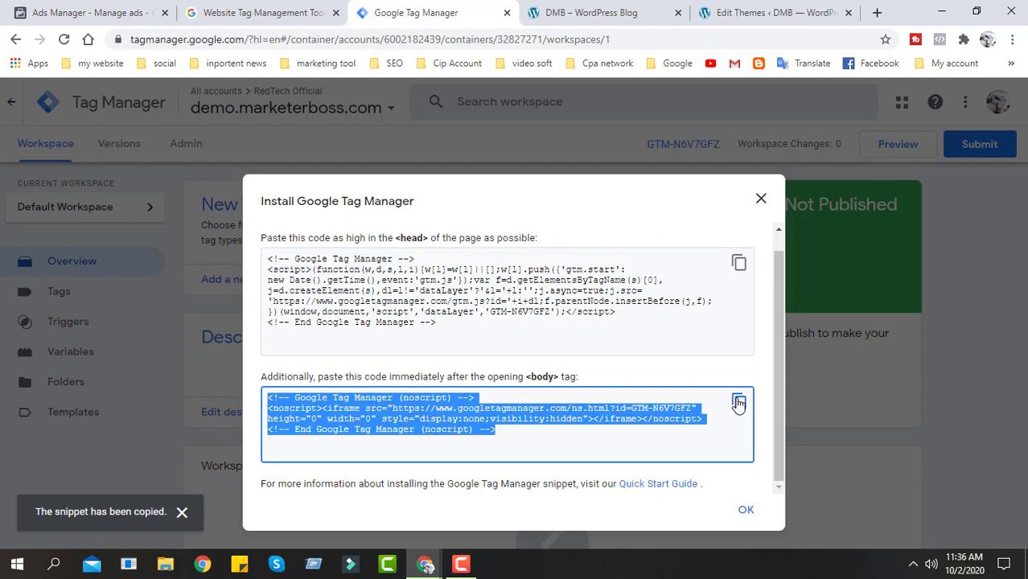
pyautogui.click(742, 10)
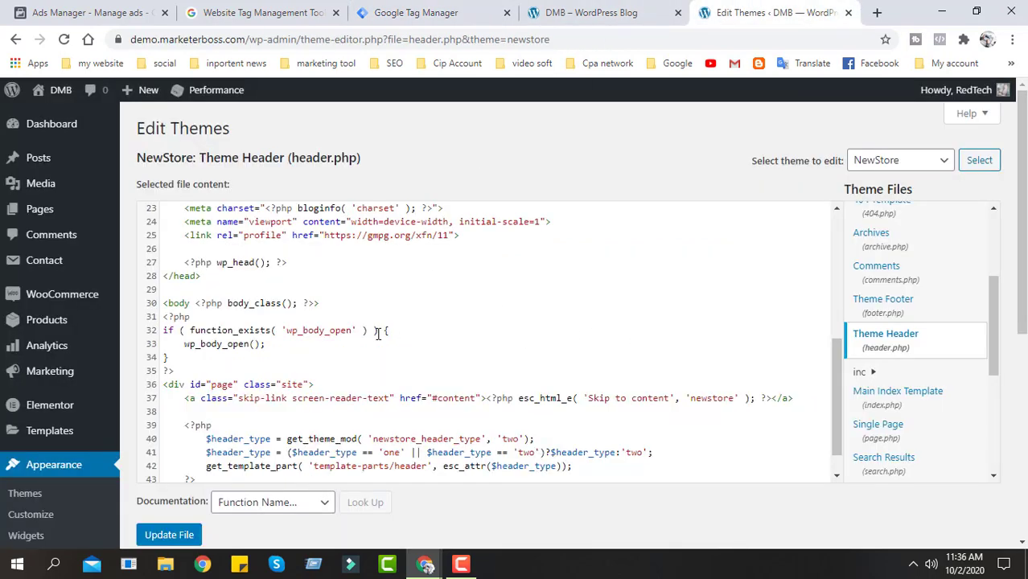
# - Paste the noscript snippet on a new line directly after the opening <body> tag in header.php
pyautogui.scroll(-3, 377, 333)
pyautogui.scroll(4, 320, 271)
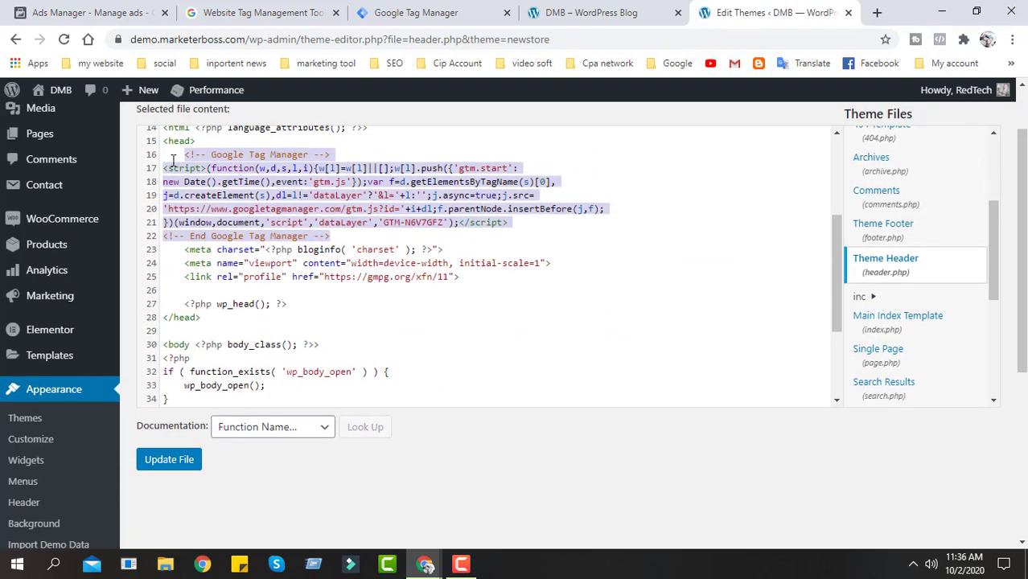
pyautogui.scroll(-2, 334, 263)
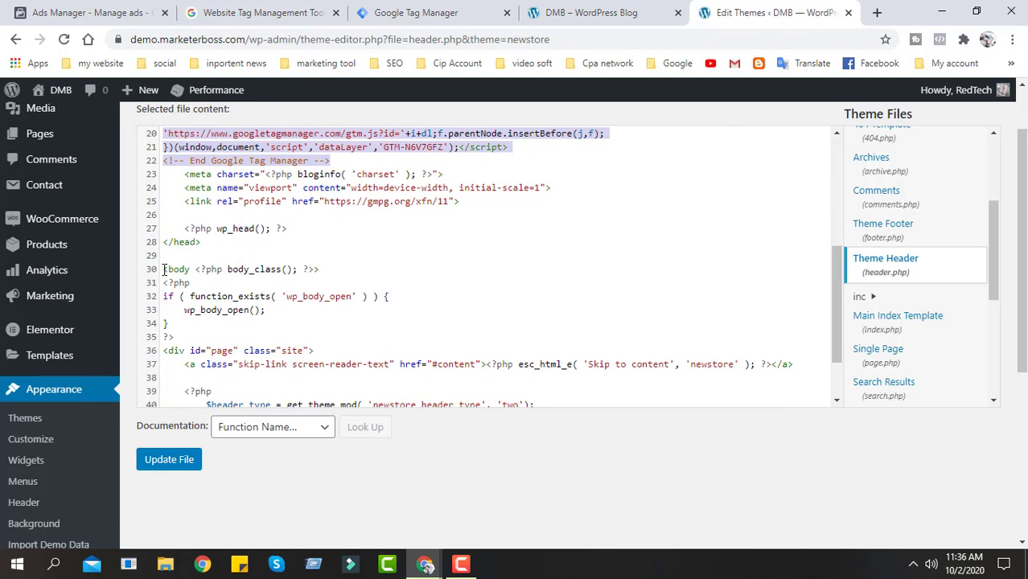
pyautogui.click(328, 271)
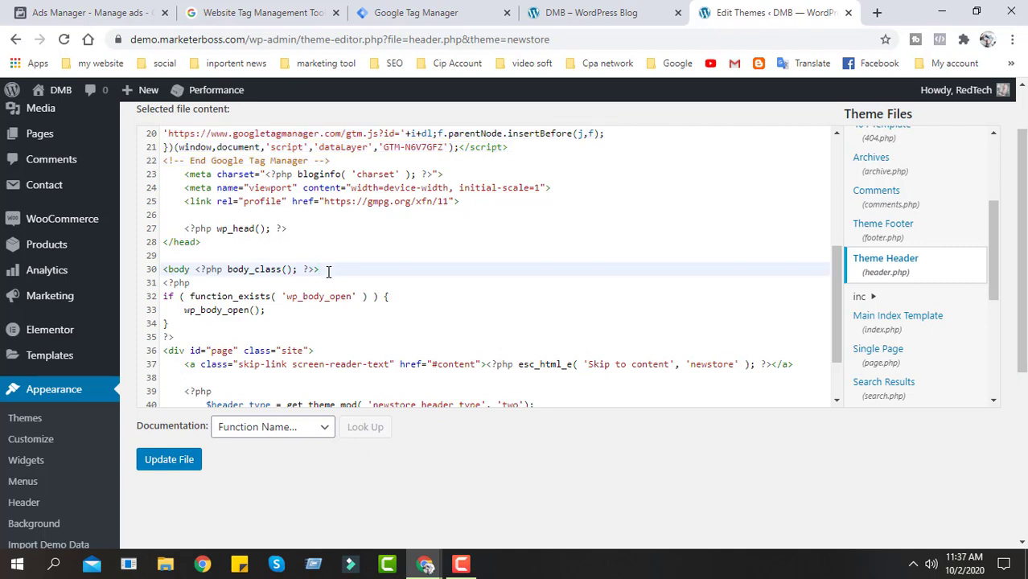
pyautogui.press('Return')
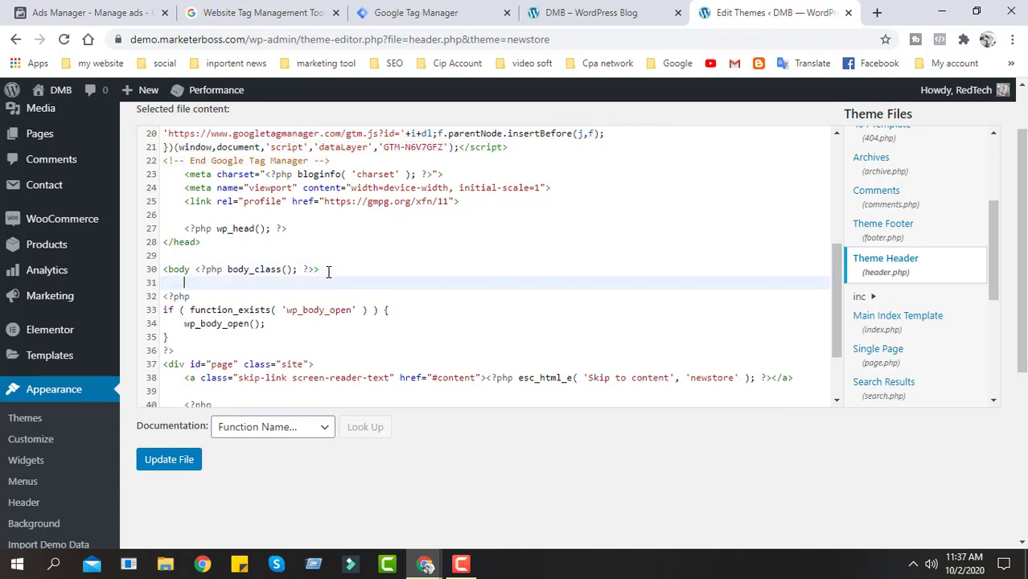
pyautogui.hotkey('ctrl', 'v')
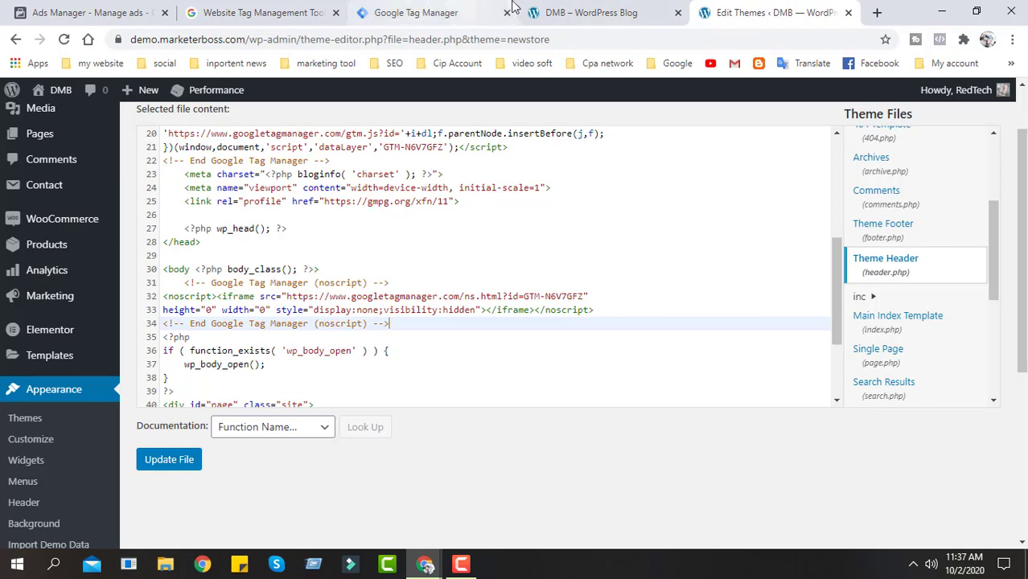
# - Check the <head> and <body> snippets pasted in header.php against the Tag Manager installation instructions
pyautogui.click(623, 14)
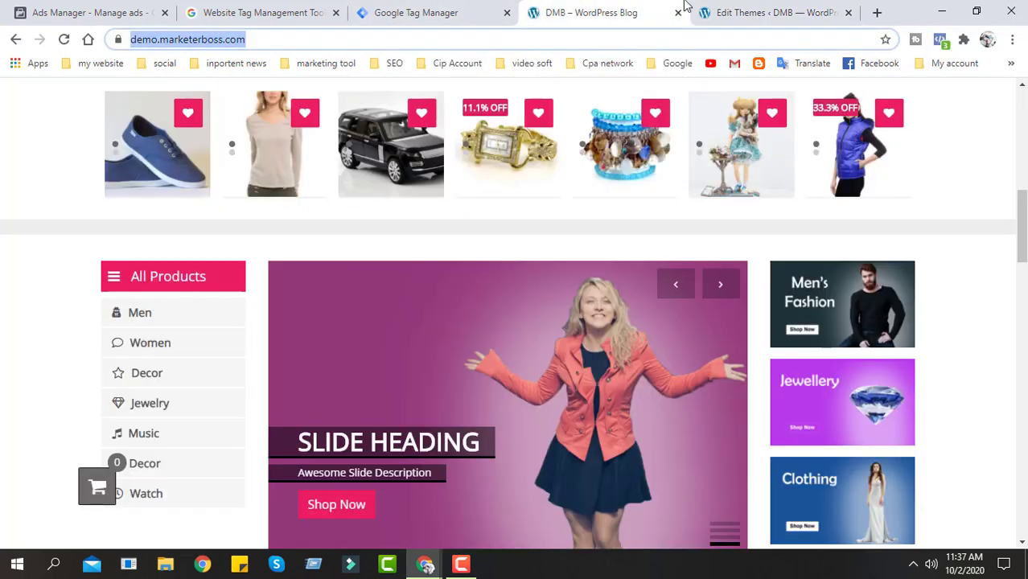
pyautogui.click(768, 13)
pyautogui.click(415, 12)
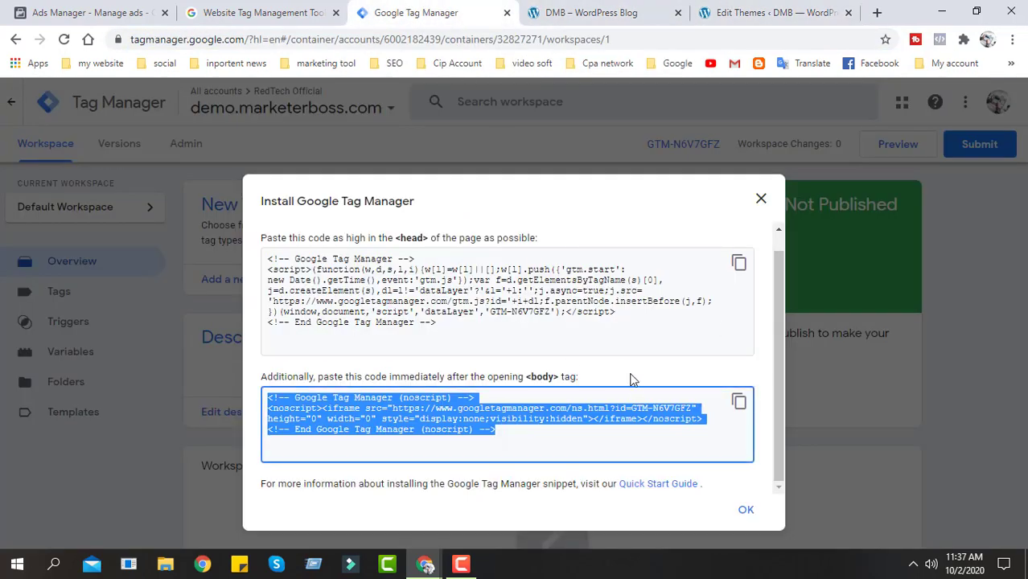
pyautogui.click(642, 8)
pyautogui.click(734, 11)
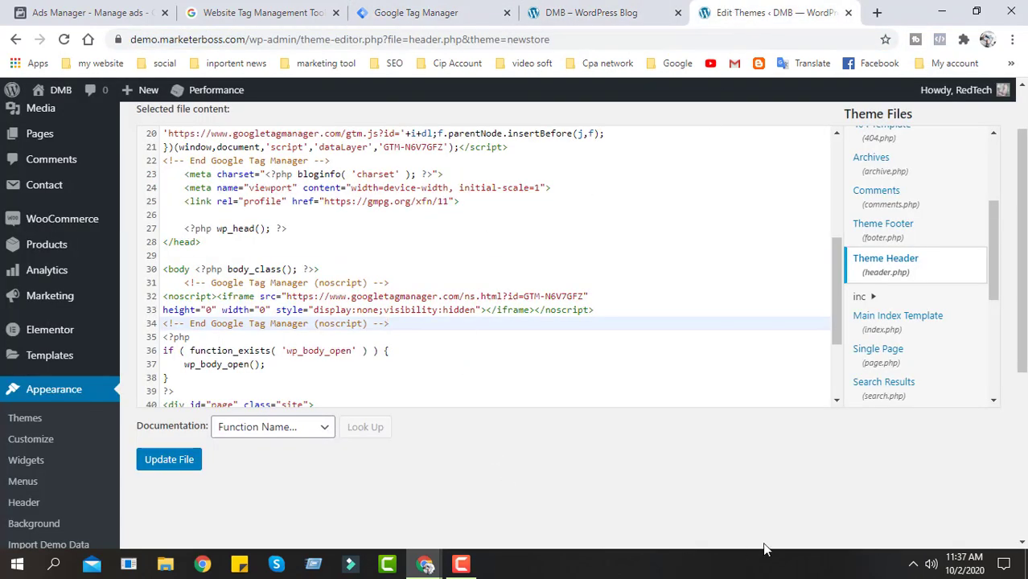
pyautogui.scroll(2, 576, 527)
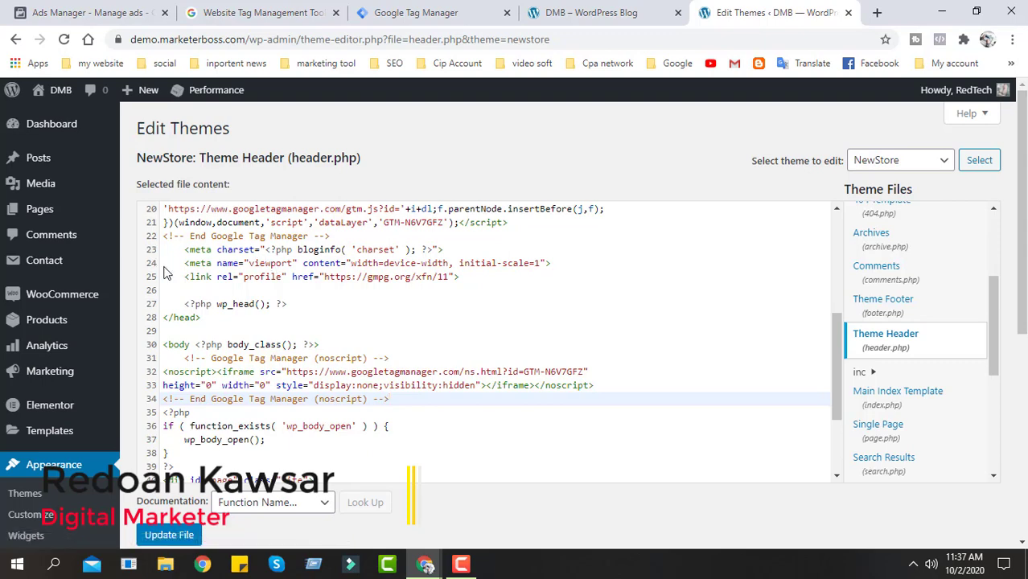
pyautogui.scroll(2, 306, 291)
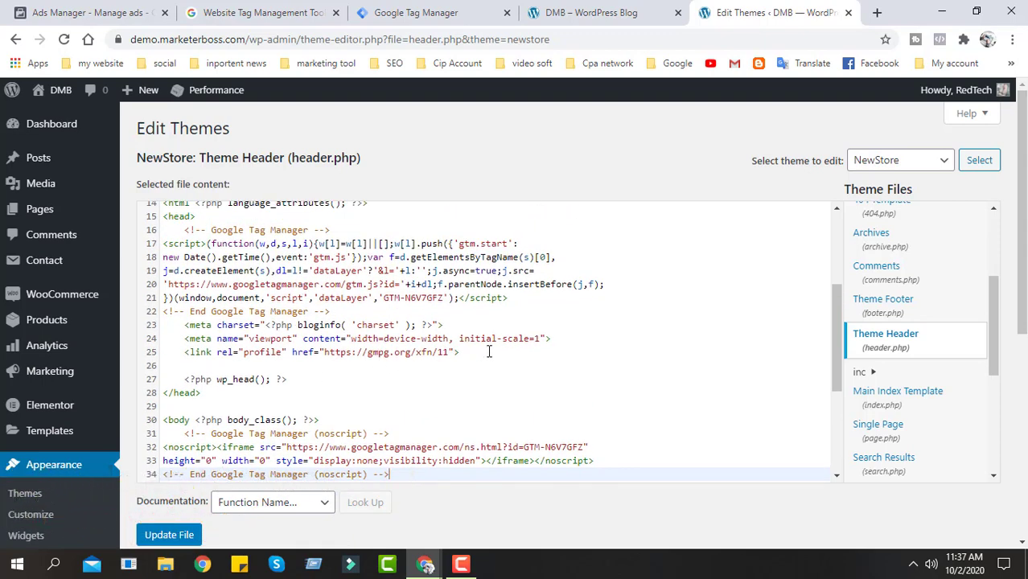
pyautogui.scroll(-4, 572, 408)
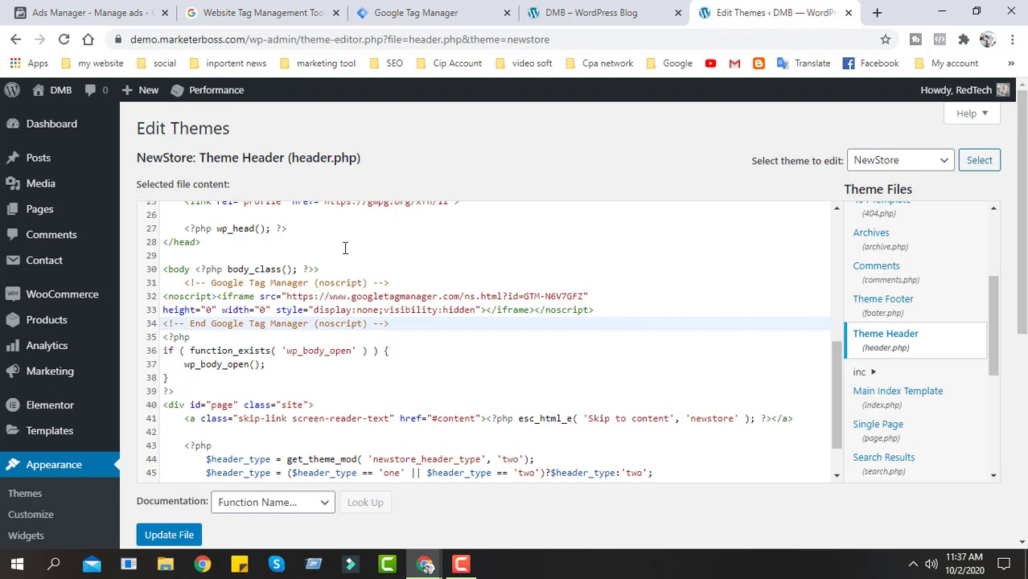
pyautogui.scroll(-3, 371, 459)
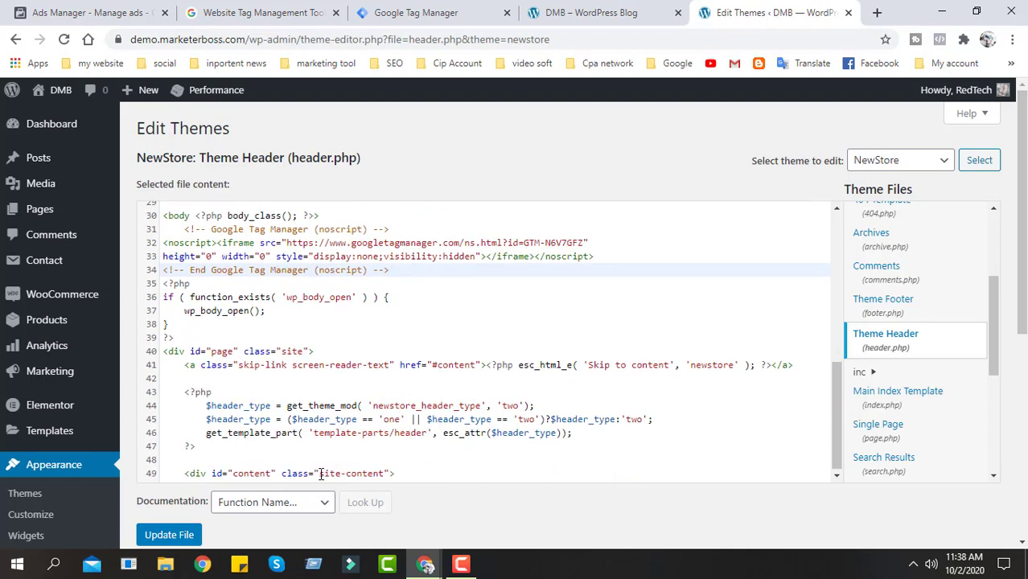
pyautogui.scroll(-1, 441, 482)
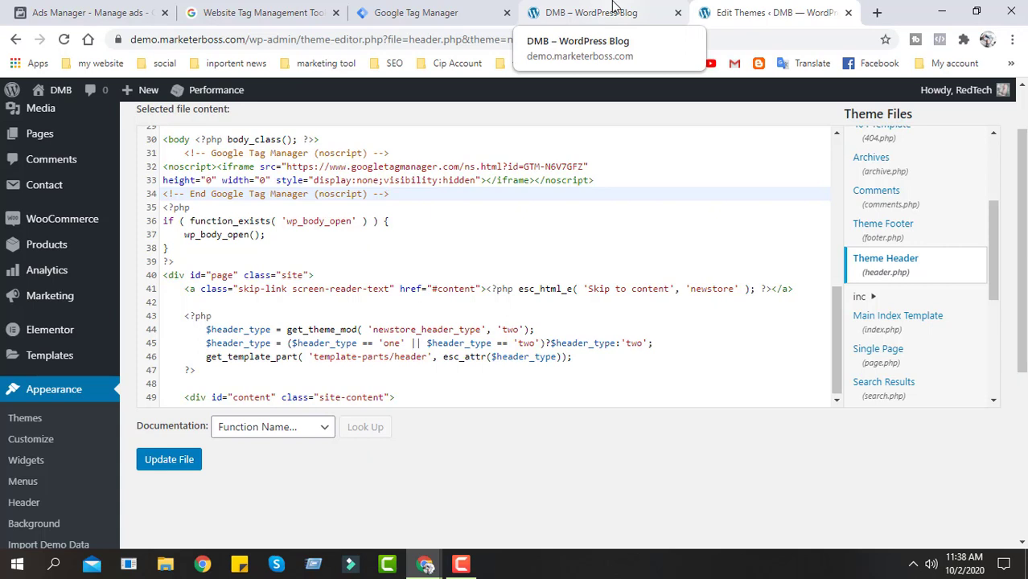
pyautogui.scroll(1, 859, 463)
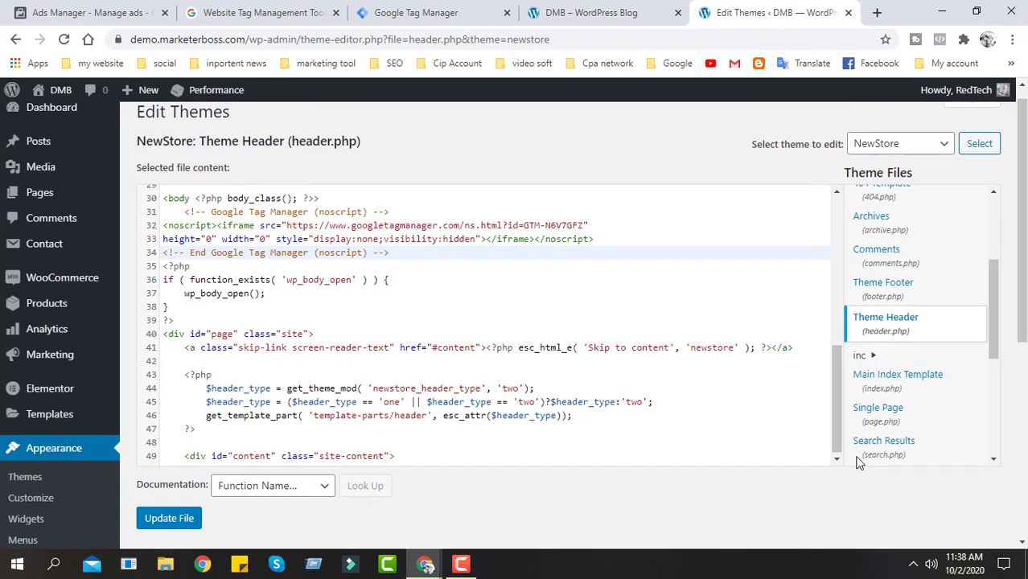